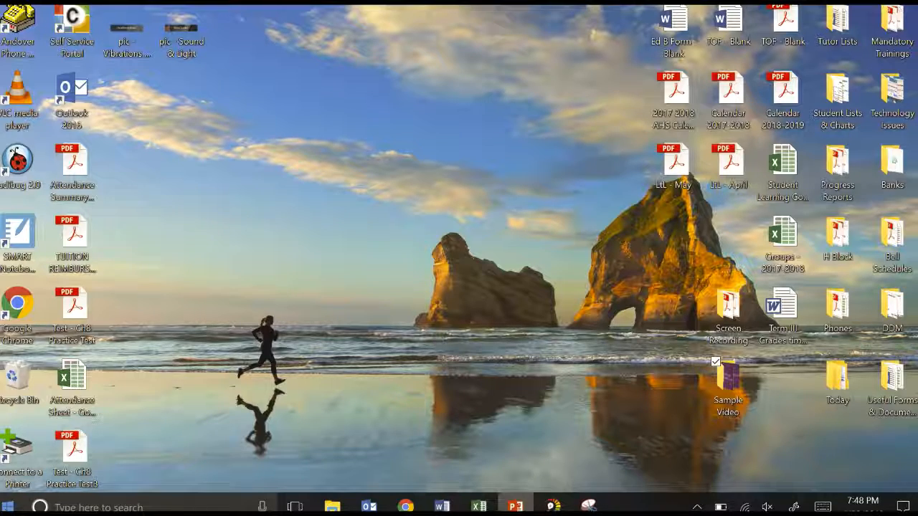
Step: Open the Photos app from the installed applications
key("super")
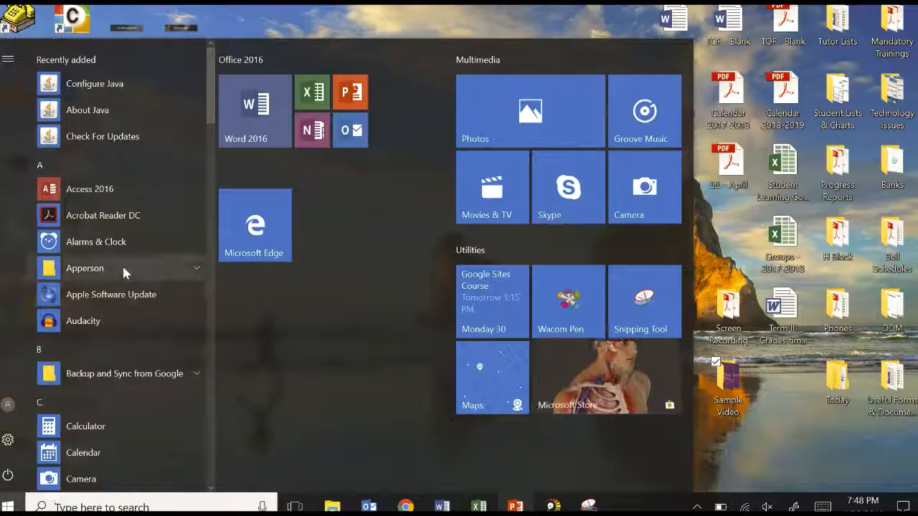
scroll(124, 271, "down", 12)
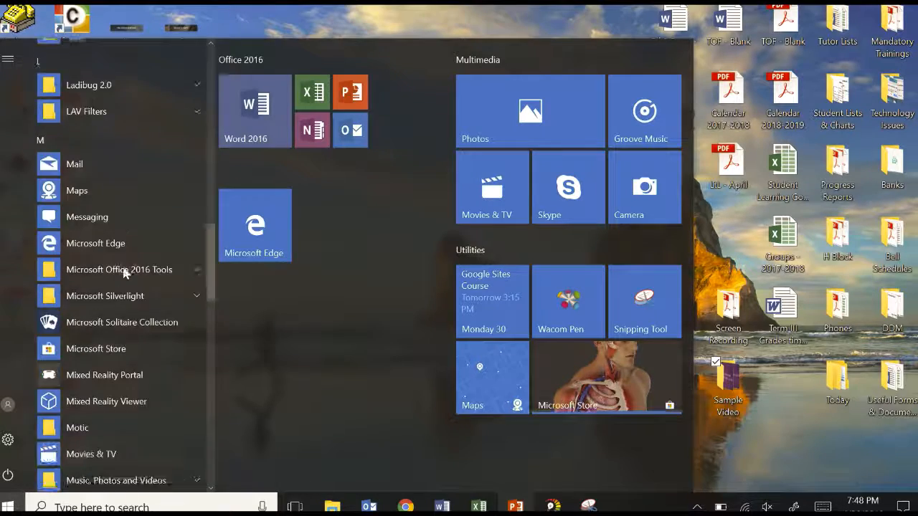
scroll(122, 271, "down", 5)
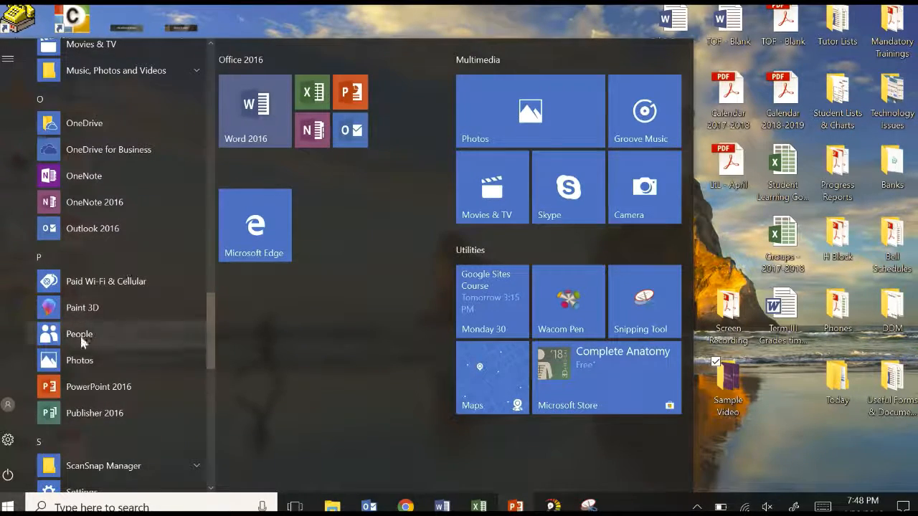
left_click(80, 365)
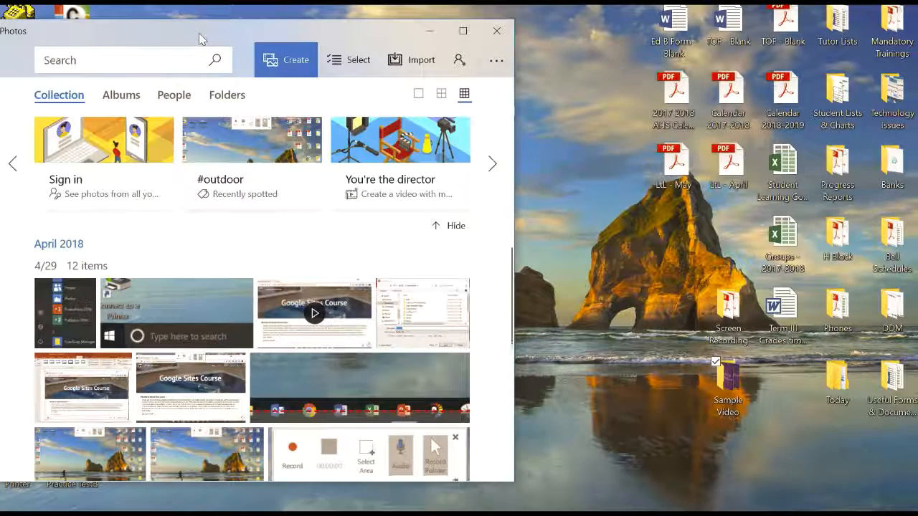
Step: Start creating a new custom video with music
left_click_drag(199, 35, 217, 38)
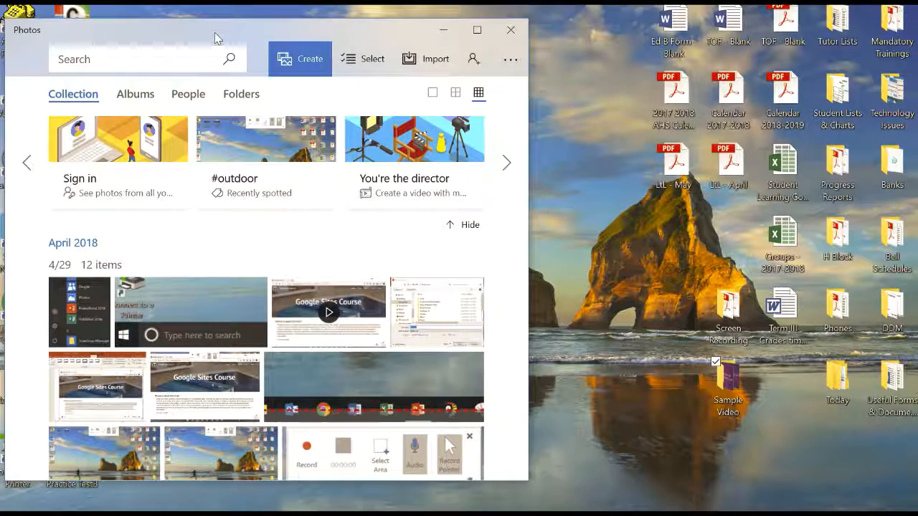
left_click(302, 64)
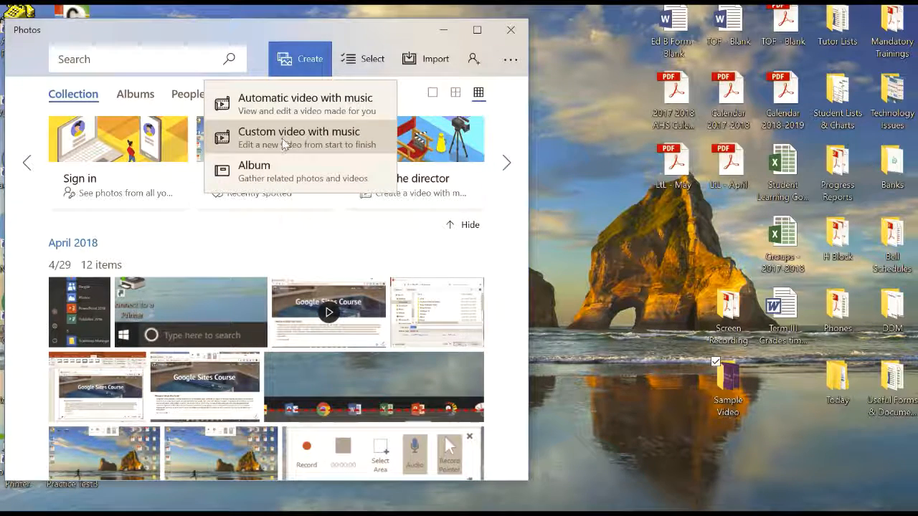
left_click(284, 143)
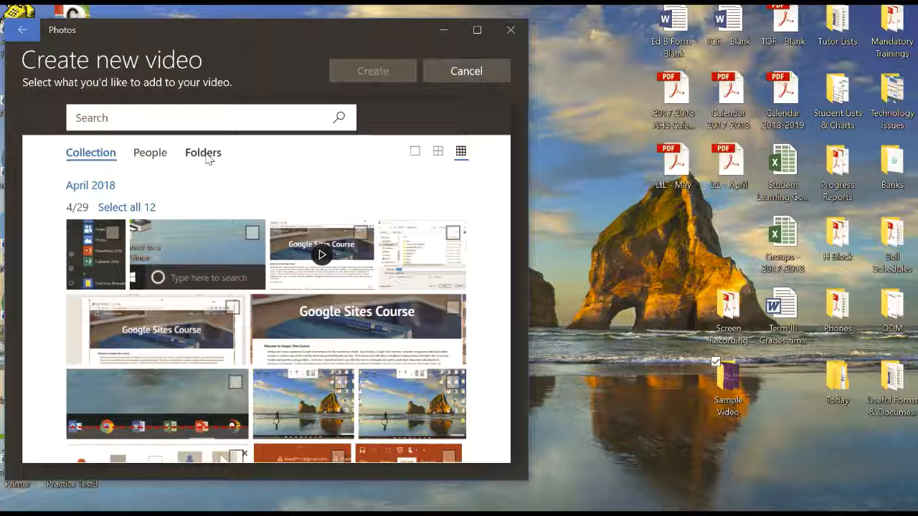
Step: Add the desktop folder Sample Video to the photo collection's folders
left_click(206, 158)
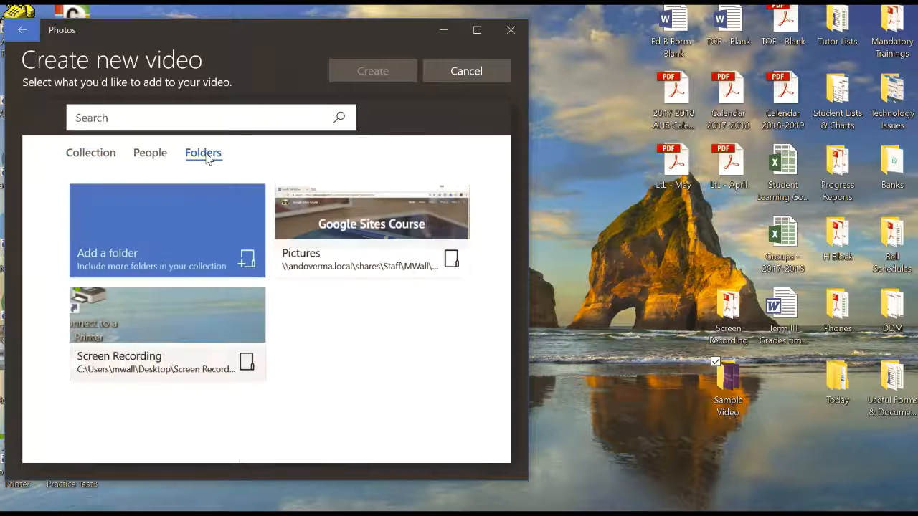
left_click(170, 251)
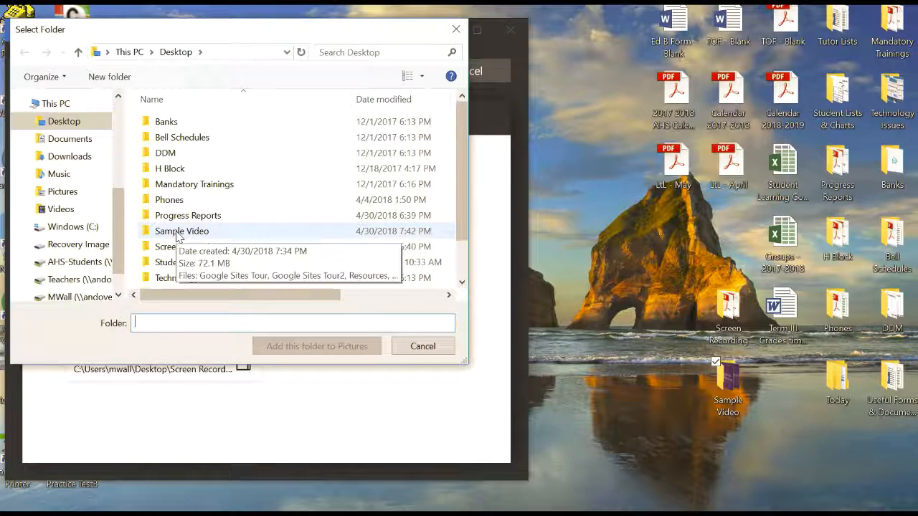
left_click(178, 237)
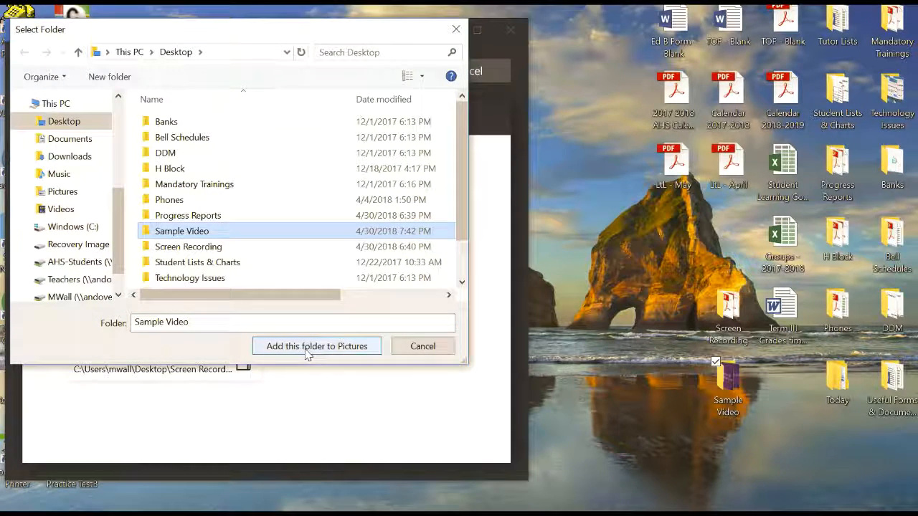
left_click(307, 352)
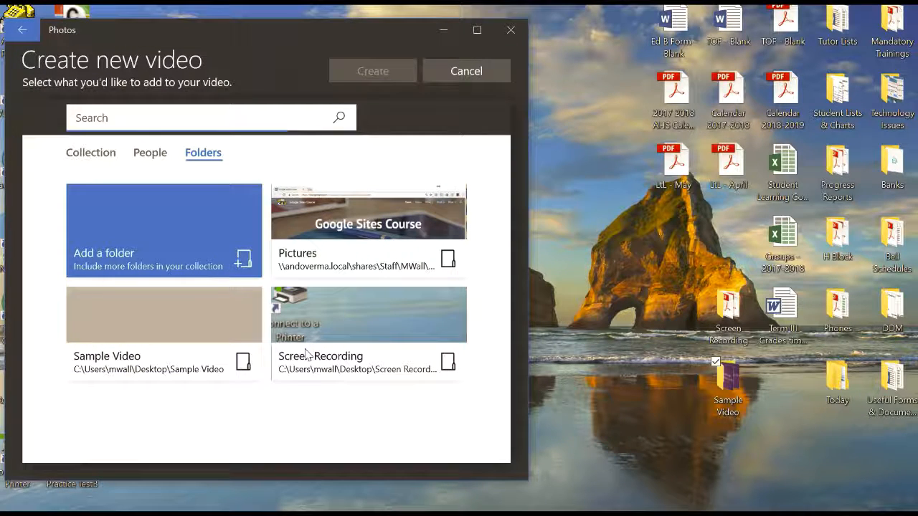
Step: Create the new video from the 1:08 Google Sites Course clip in the Sample Video folder
left_click(153, 326)
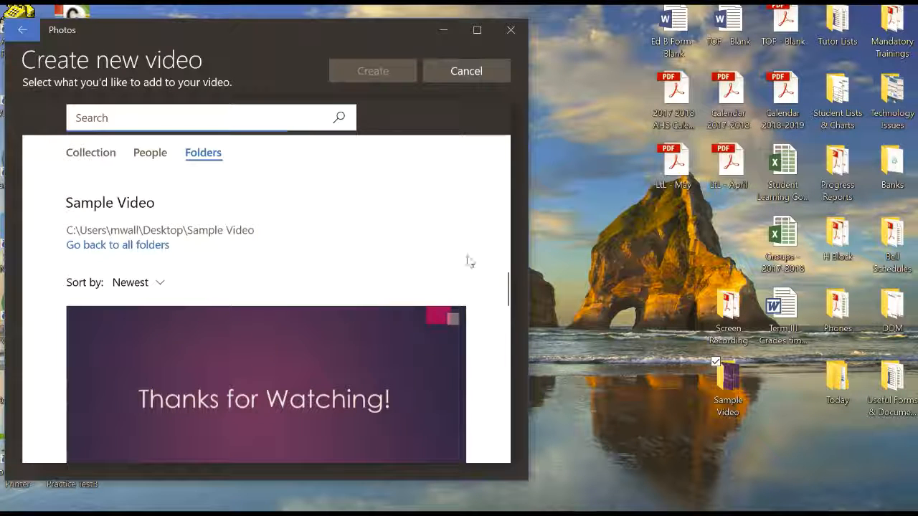
scroll(474, 382, "down", 10)
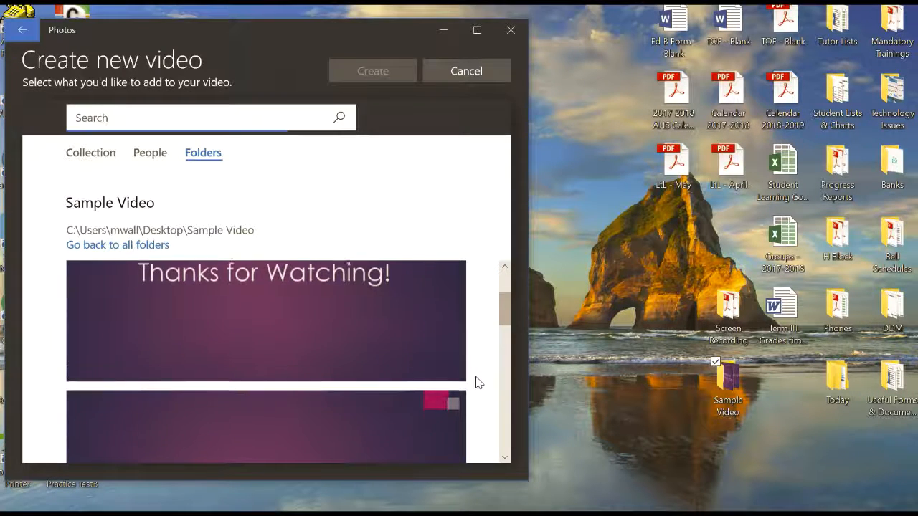
scroll(480, 382, "down", 10)
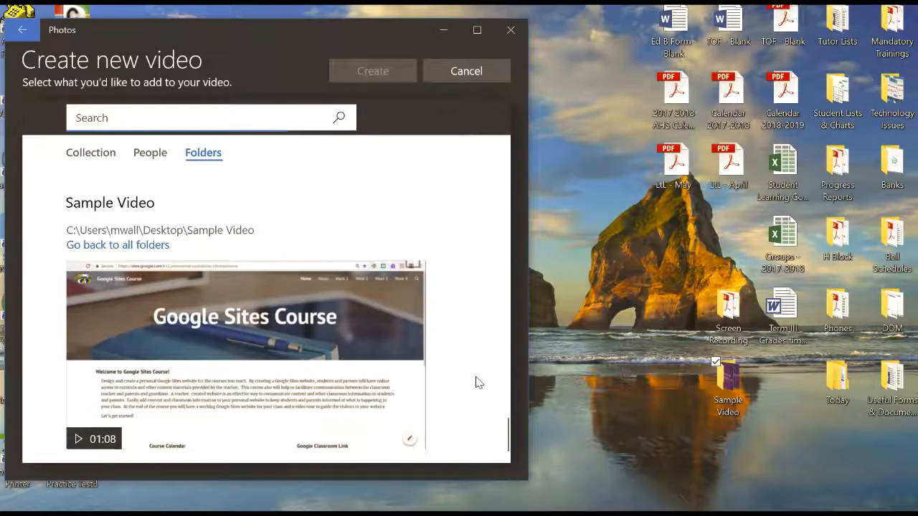
scroll(479, 382, "up", 3)
scroll(479, 383, "up", 10)
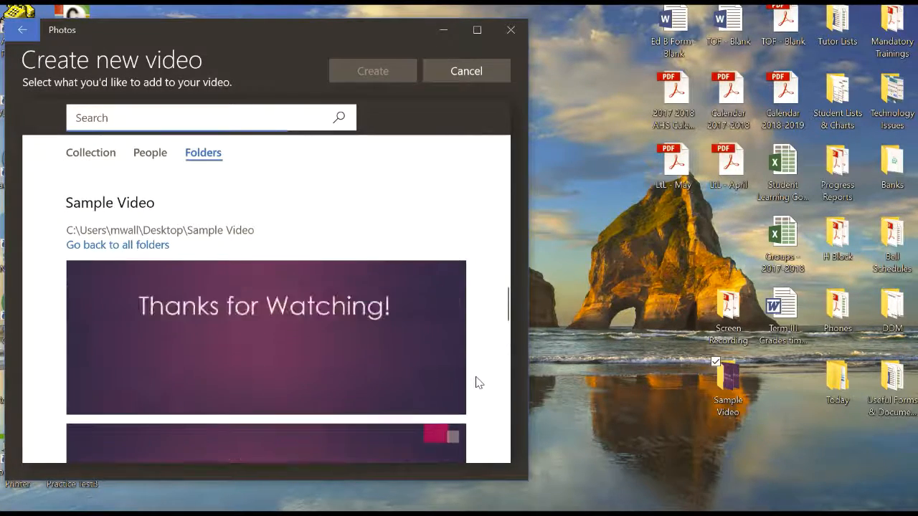
scroll(479, 383, "down", 11)
scroll(479, 383, "down", 2)
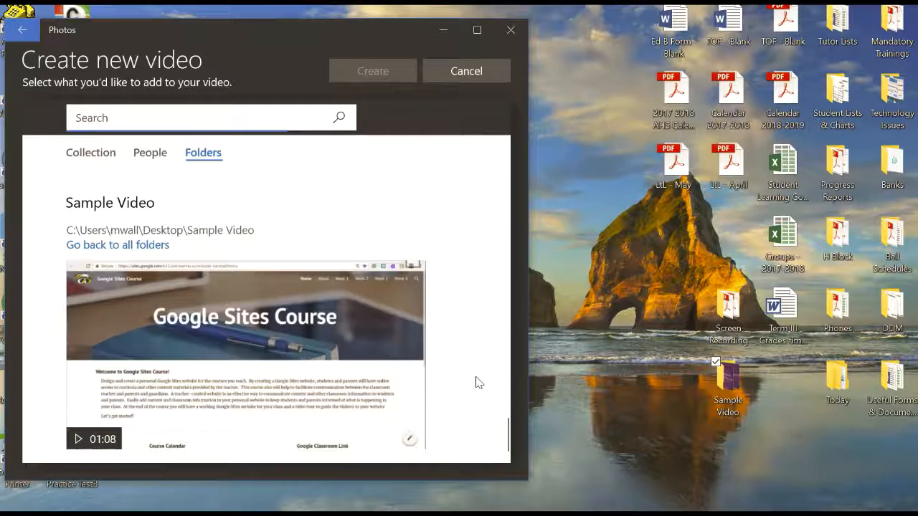
scroll(492, 380, "down", 1)
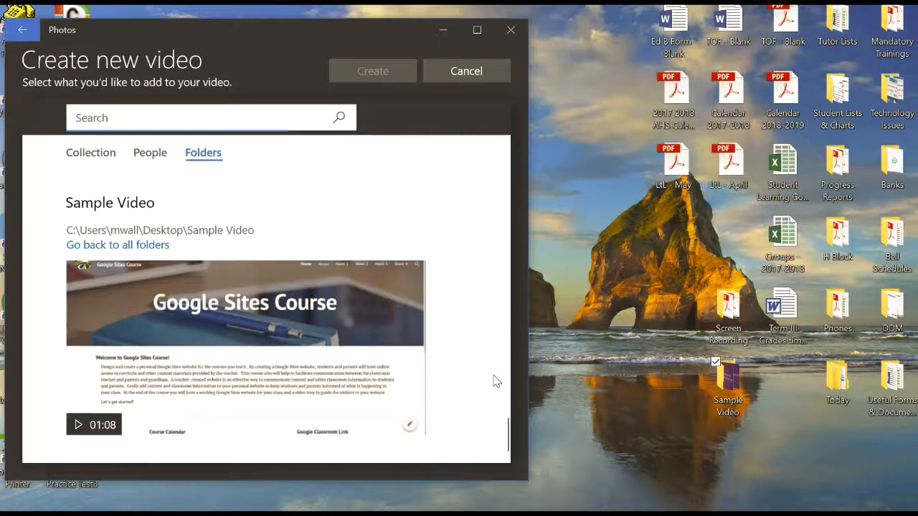
scroll(495, 380, "up", 6)
scroll(494, 379, "down", 5)
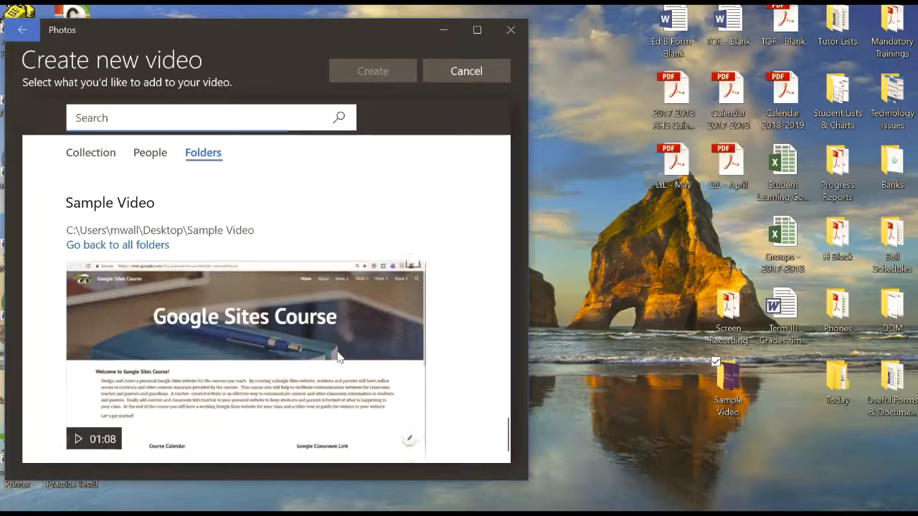
left_click(240, 334)
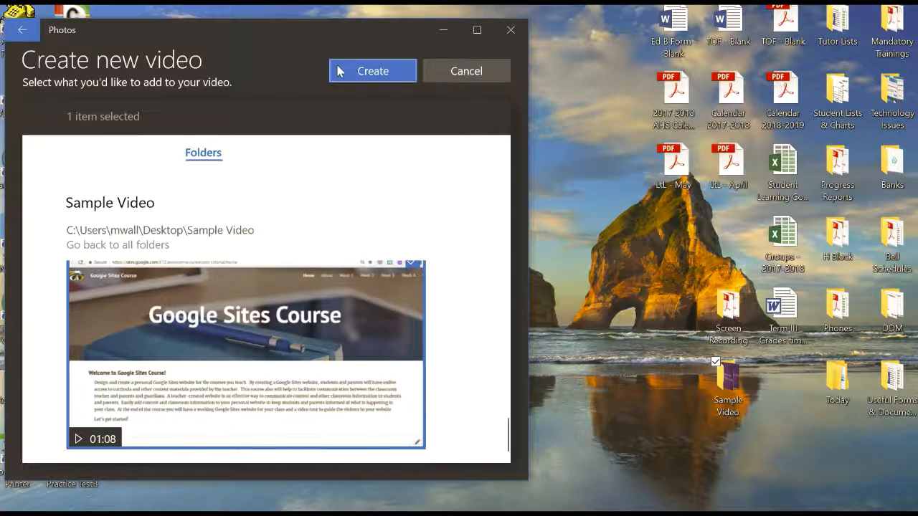
left_click(371, 73)
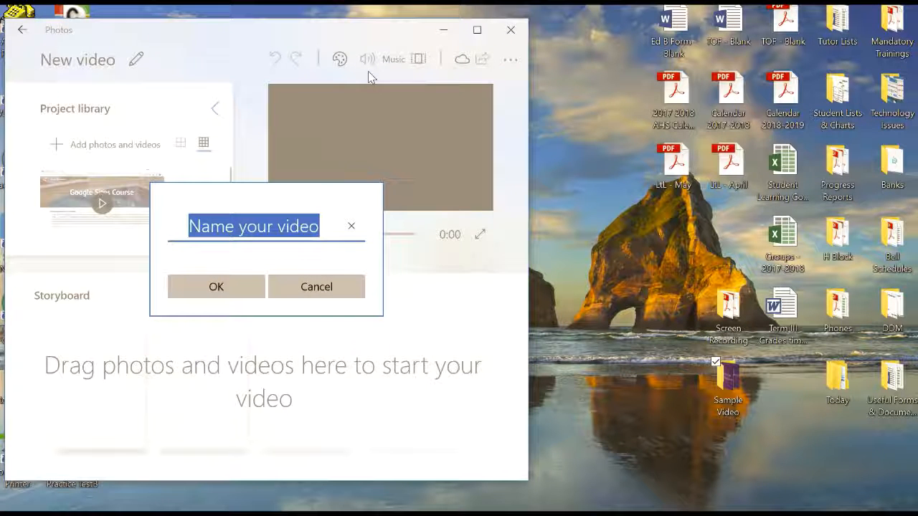
Step: Name the new video project "Sample Video"
type("Sample ")
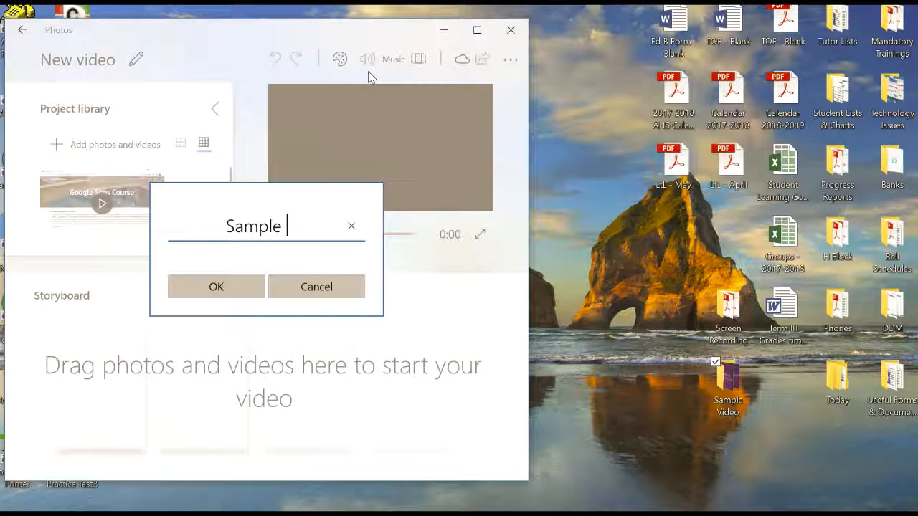
type("Video")
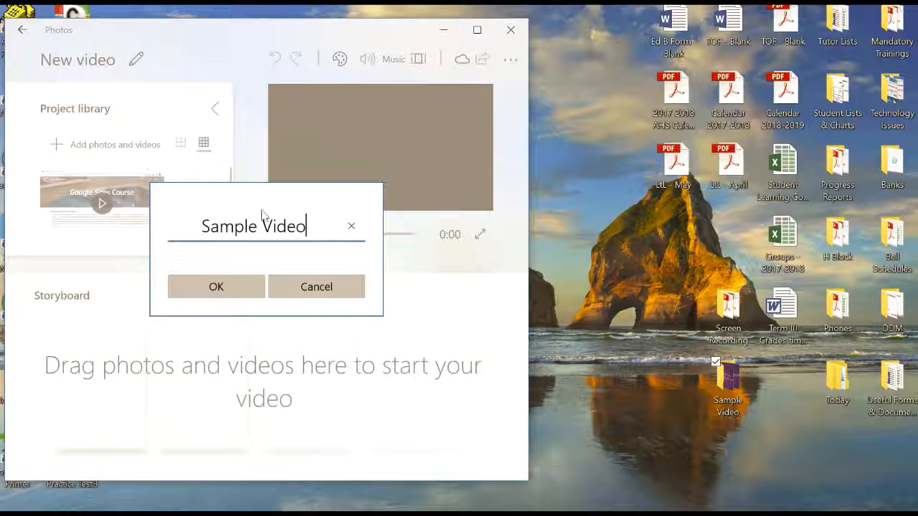
left_click(221, 294)
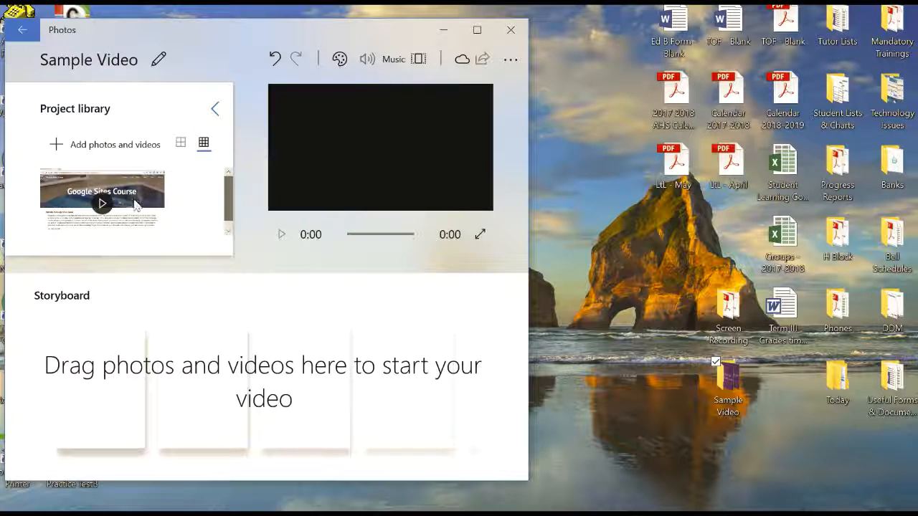
Step: Place the Google Sites Course clip in the first storyboard slot, preview its opening seconds and rewind to 0:00
left_click_drag(136, 205, 109, 391)
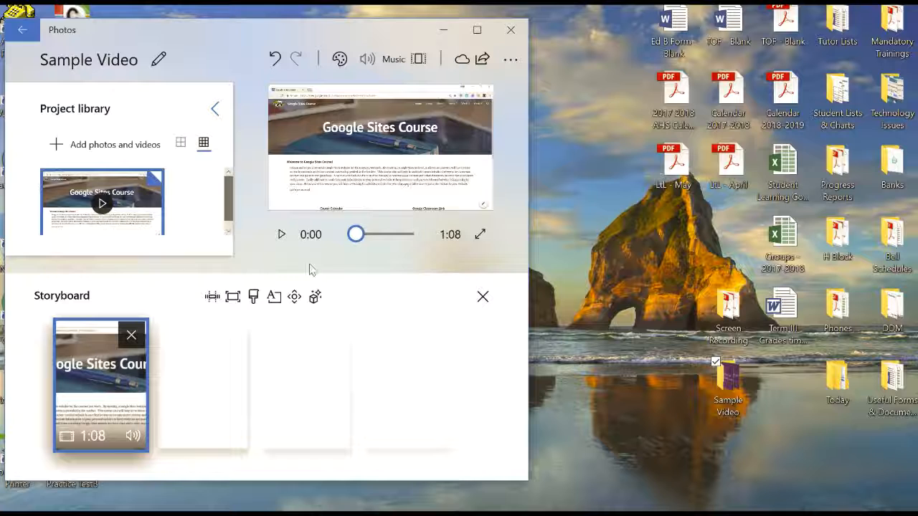
left_click(281, 236)
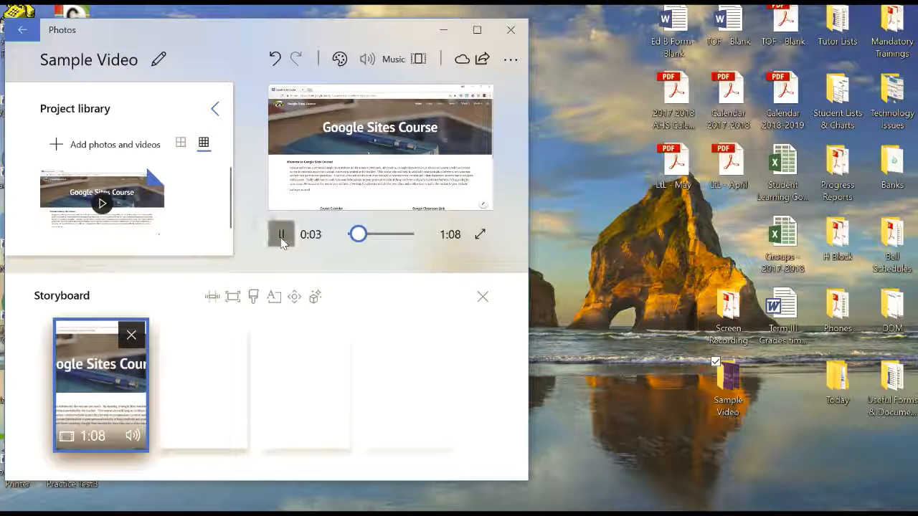
left_click(281, 241)
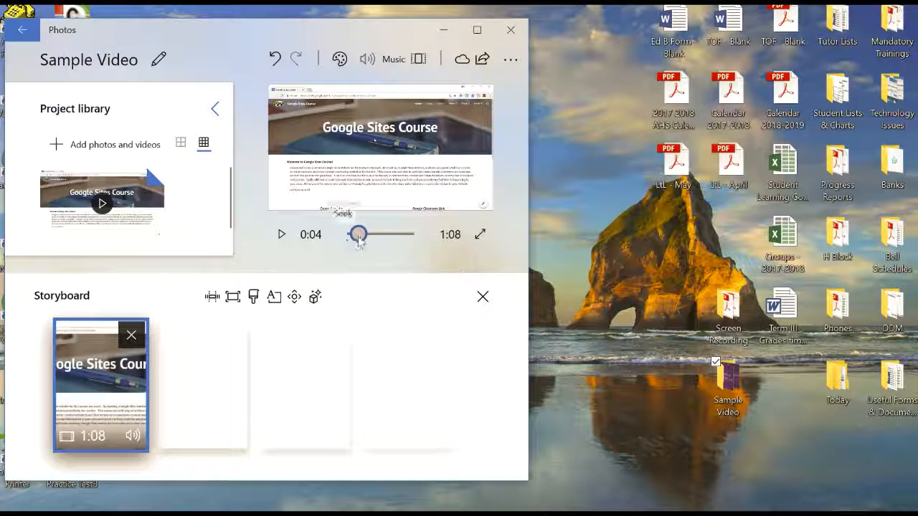
left_click_drag(358, 241, 343, 243)
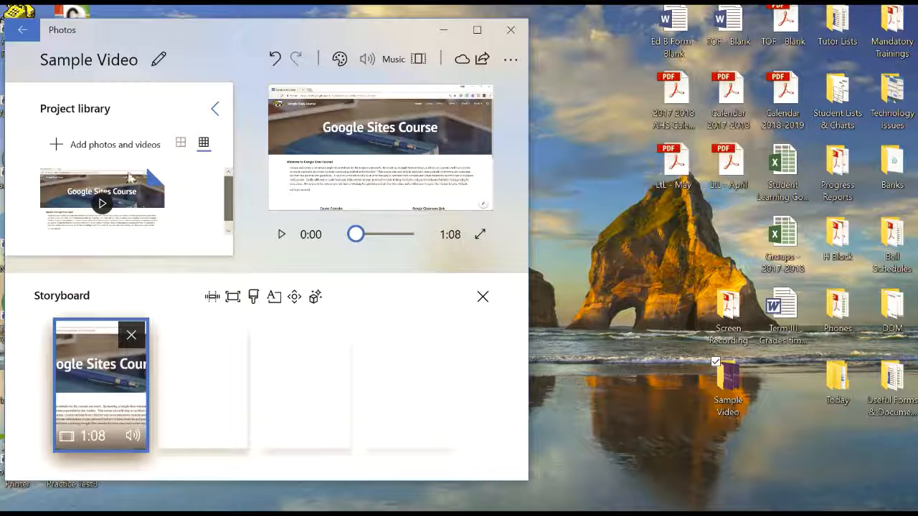
Step: Open the Sample Video folder from the collection to add more photos and videos to the project library
left_click(105, 147)
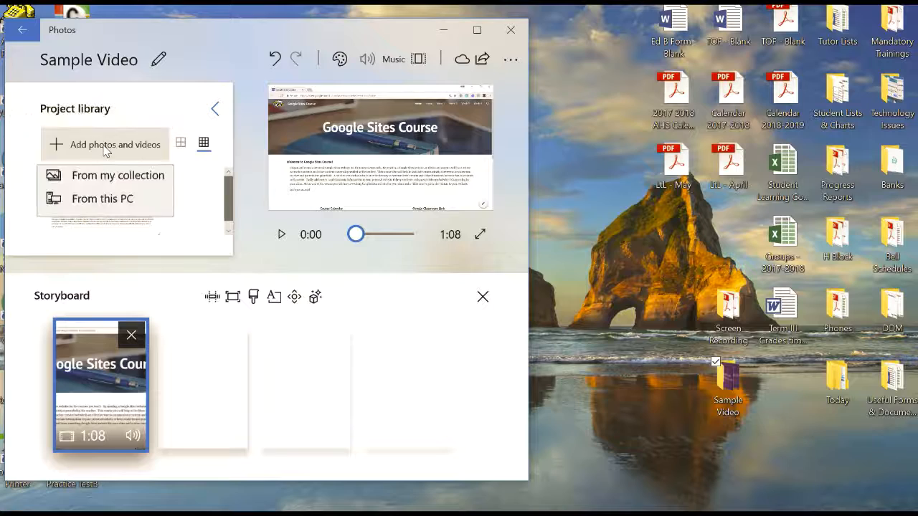
left_click(103, 185)
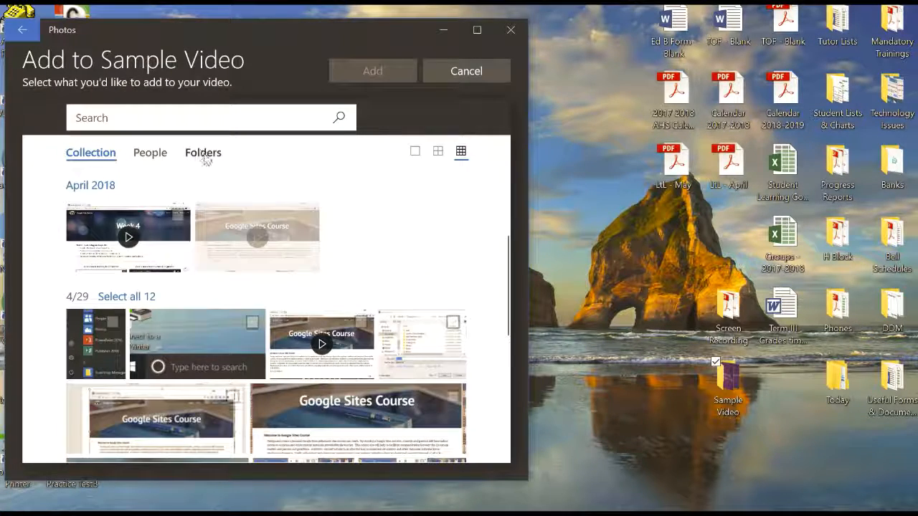
left_click(205, 155)
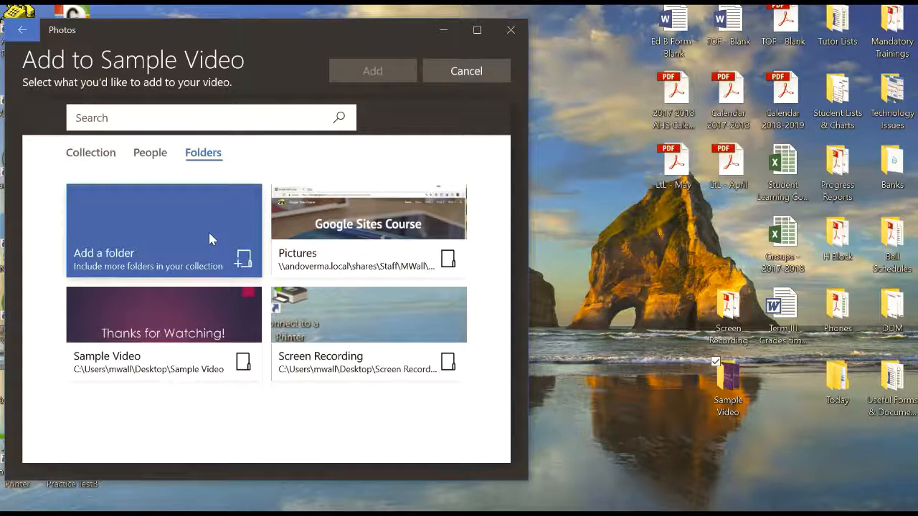
left_click(172, 338)
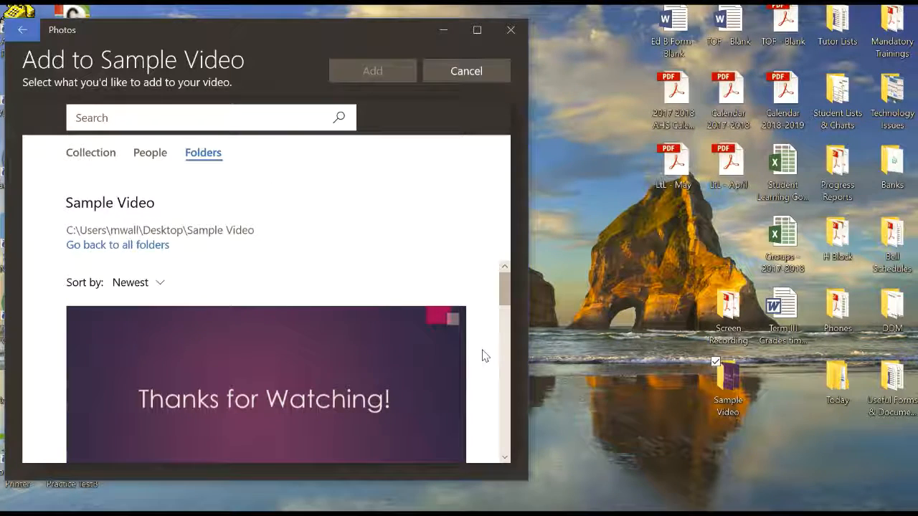
Step: Add the Thanks for Watching!, Some More Good Resources and Welcome to Google Sites slides plus the 00:51 Week 4 clip to the project library
left_click(453, 319)
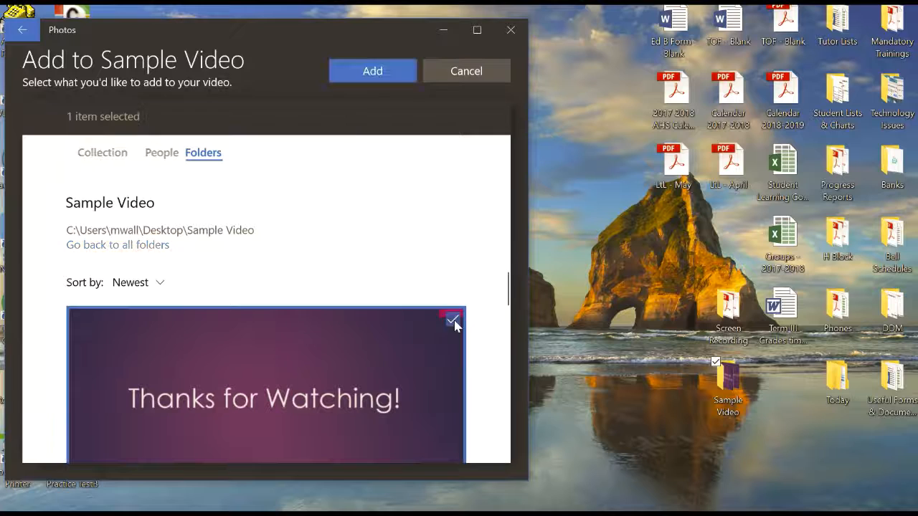
scroll(490, 358, "down", 3)
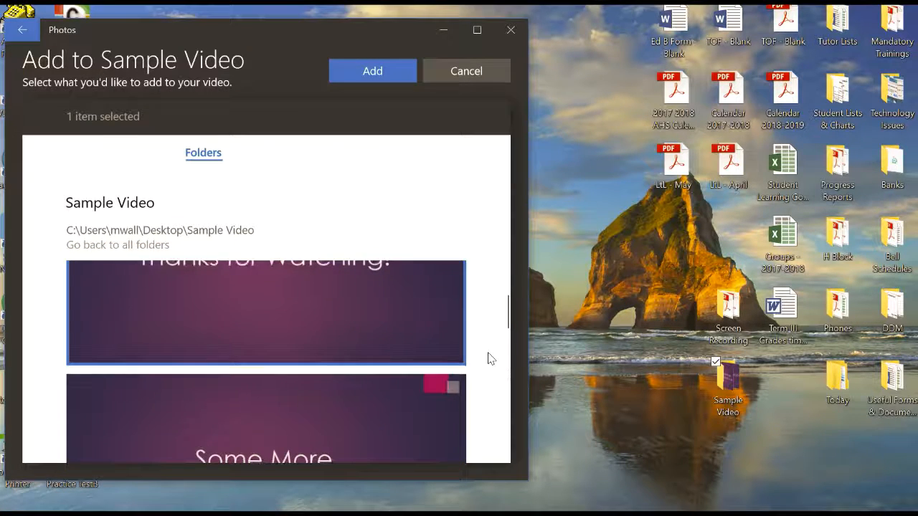
left_click(452, 390)
scroll(481, 373, "down", 3)
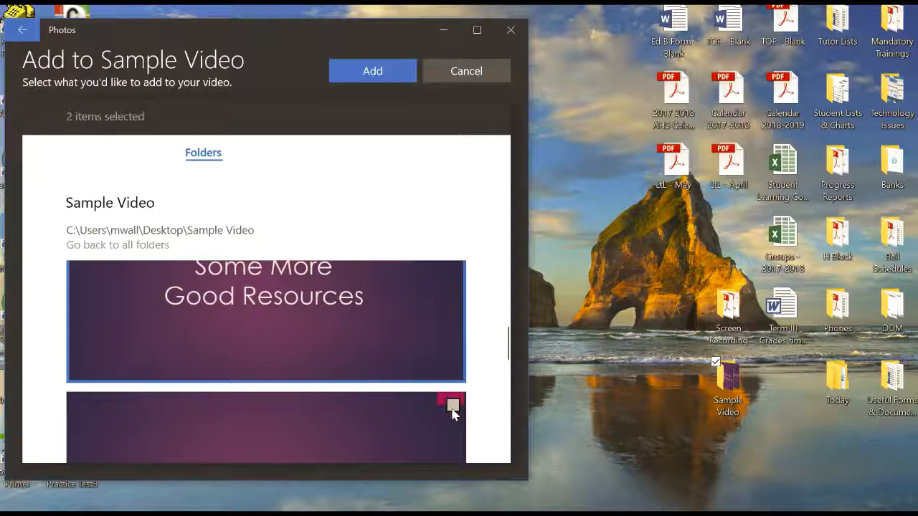
left_click(453, 407)
scroll(480, 390, "down", 5)
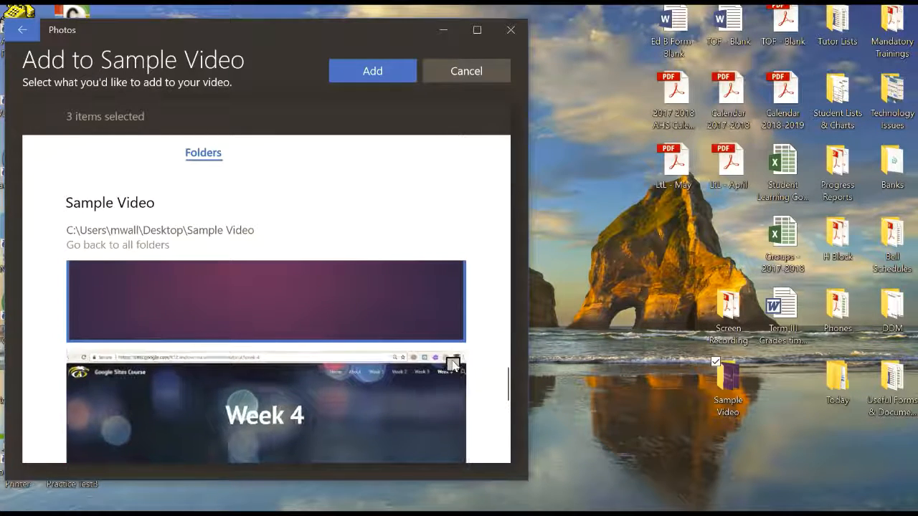
left_click(453, 365)
scroll(487, 371, "down", 2)
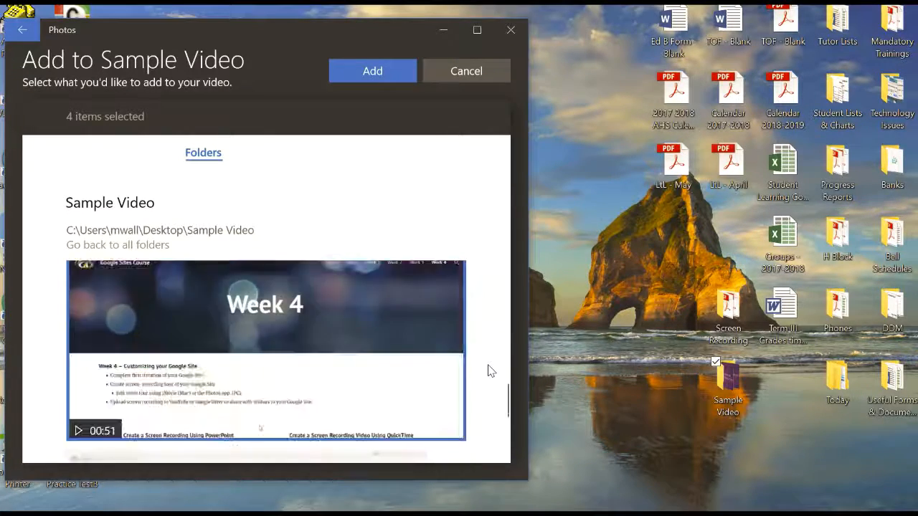
scroll(488, 371, "down", 3)
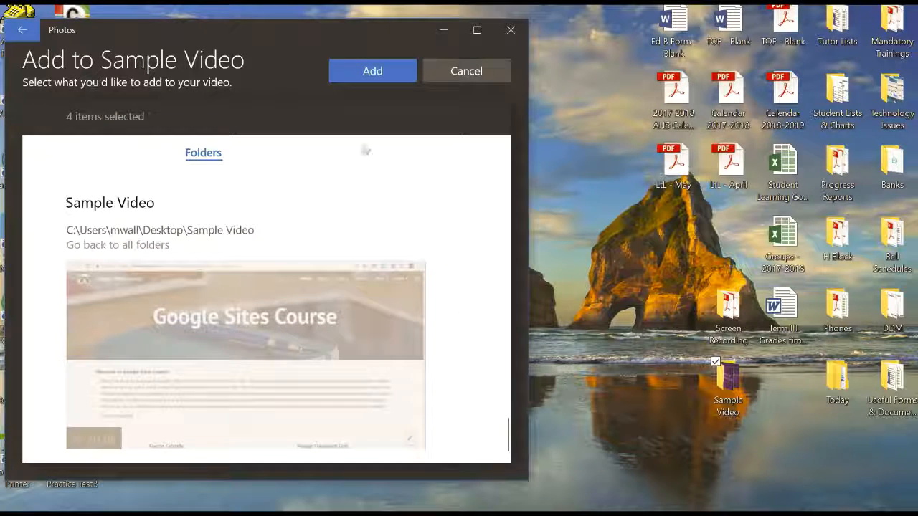
left_click(373, 72)
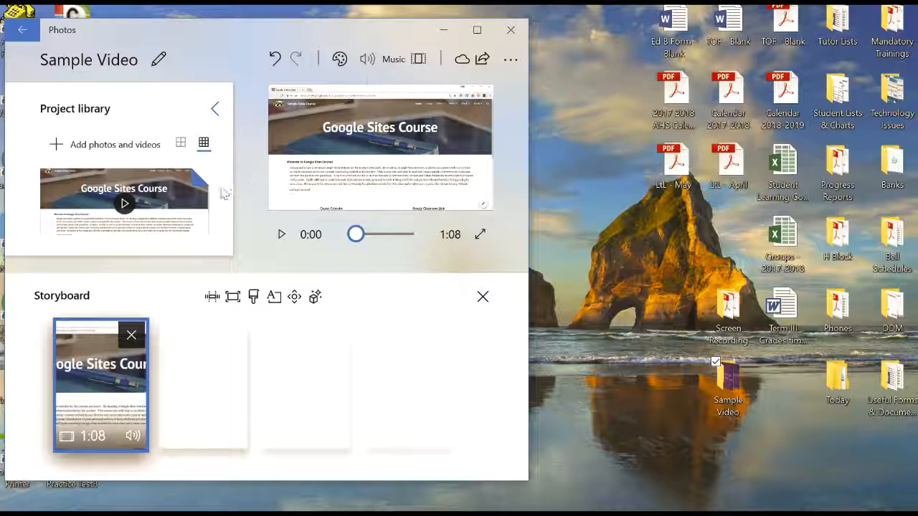
Step: Place the Welcome to Google Sites slide in the storyboard and move it ahead of the Google Sites Course clip
scroll(219, 200, "down", 5)
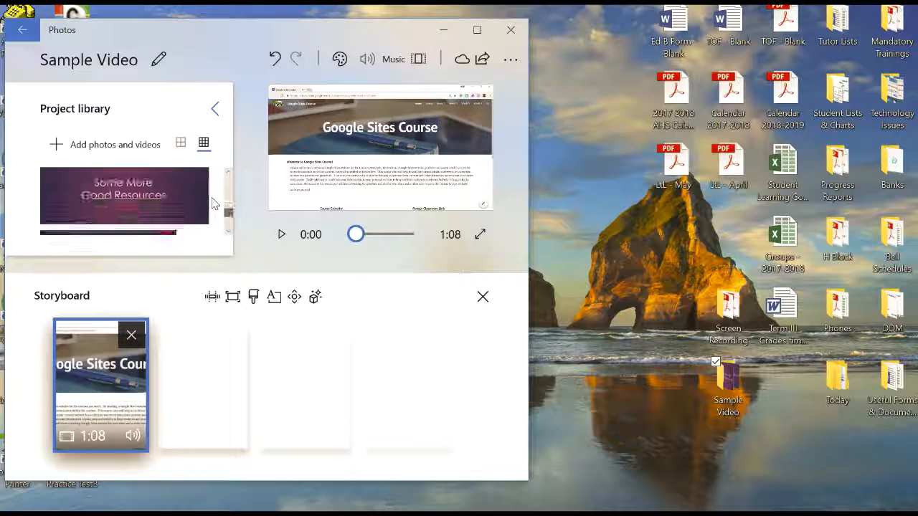
scroll(213, 203, "down", 3)
scroll(213, 203, "up", 2)
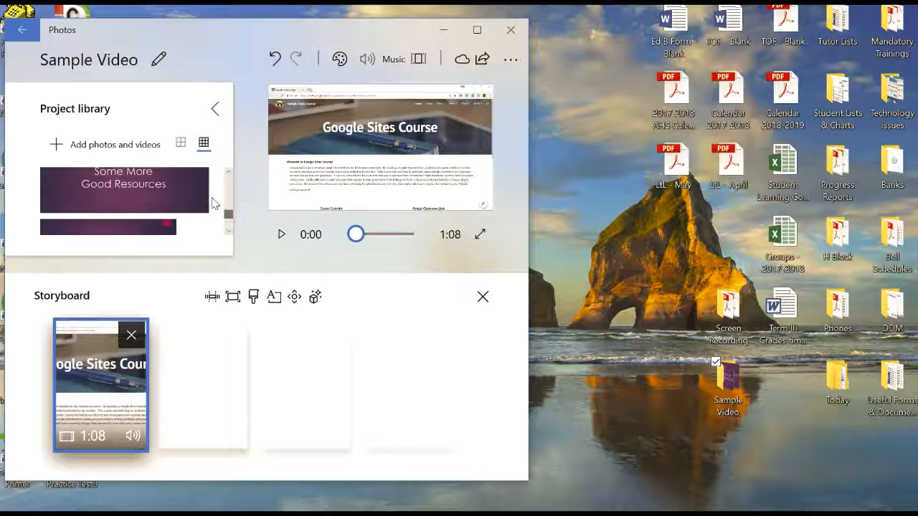
scroll(217, 210, "down", 2)
scroll(218, 210, "up", 1)
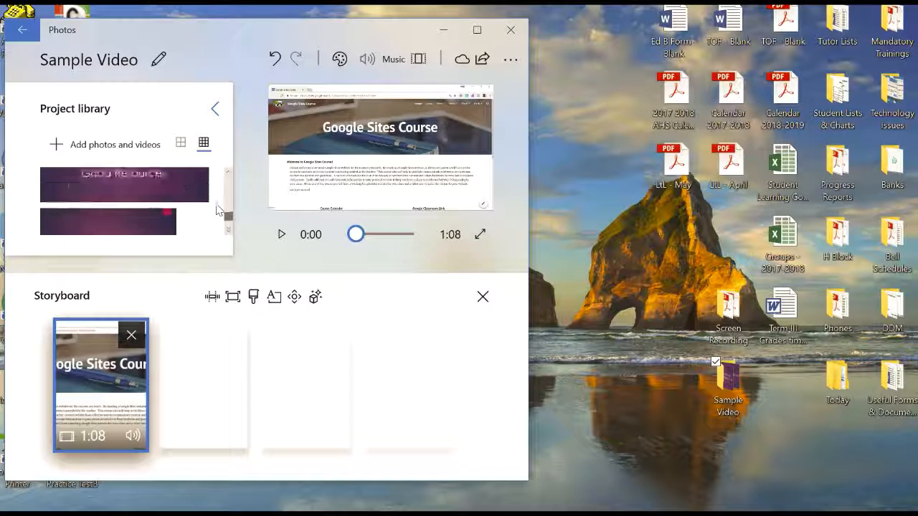
scroll(219, 210, "up", 6)
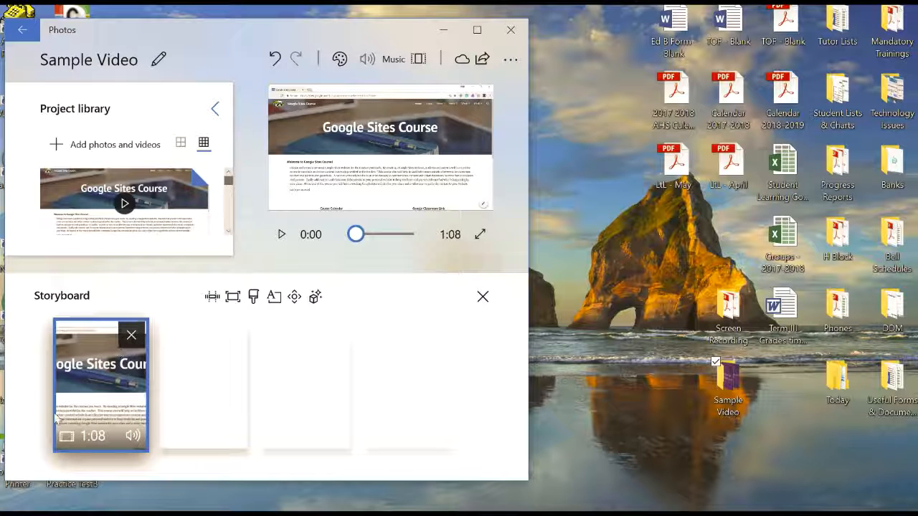
scroll(220, 218, "down", 4)
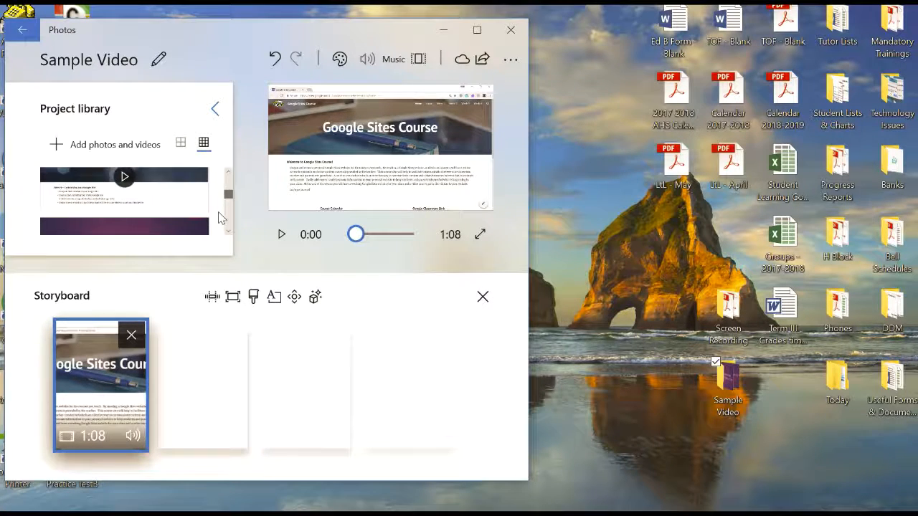
scroll(219, 215, "up", 2)
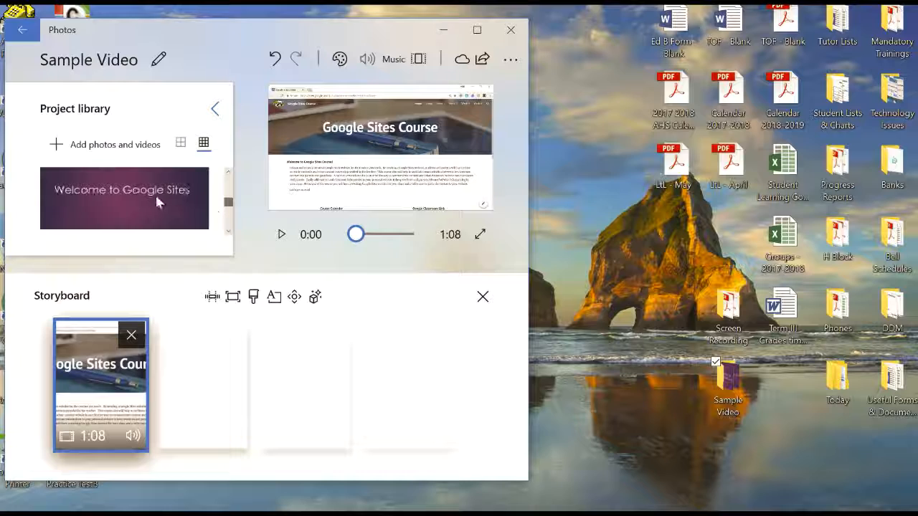
left_click_drag(155, 193, 195, 377)
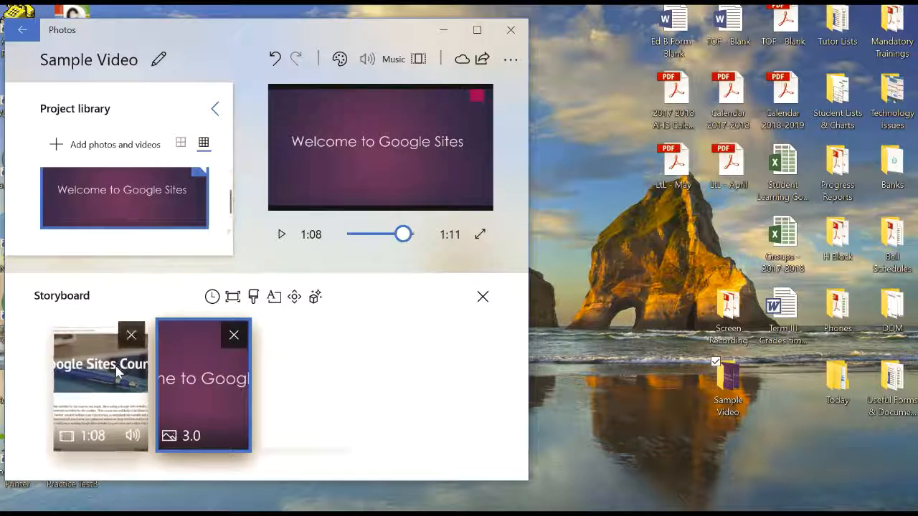
left_click_drag(195, 359, 69, 379)
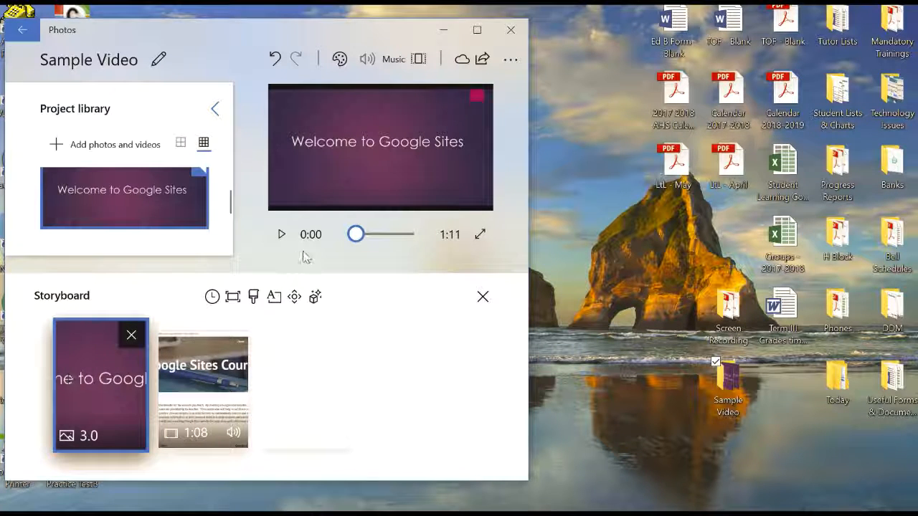
Step: Check the welcome slide's duration options, preview its transition into the Google Sites Course clip and return to the start
left_click(88, 440)
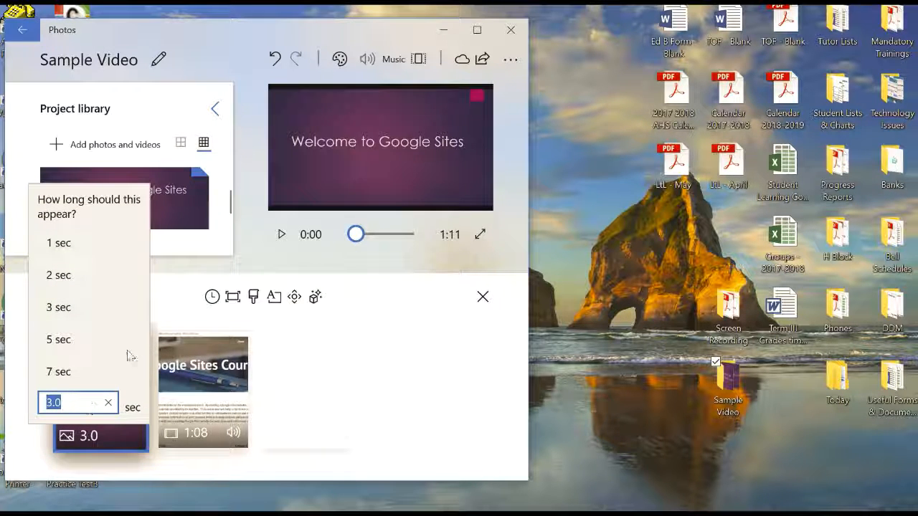
left_click(203, 274)
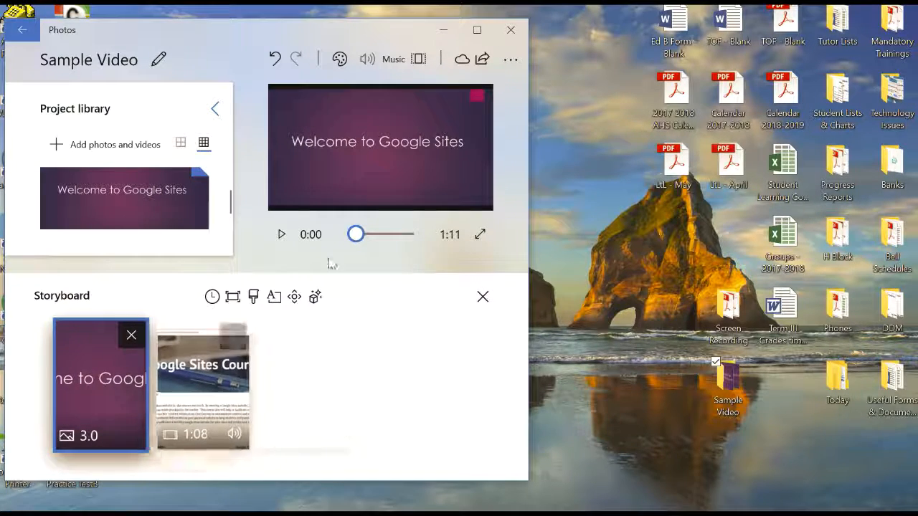
left_click(280, 233)
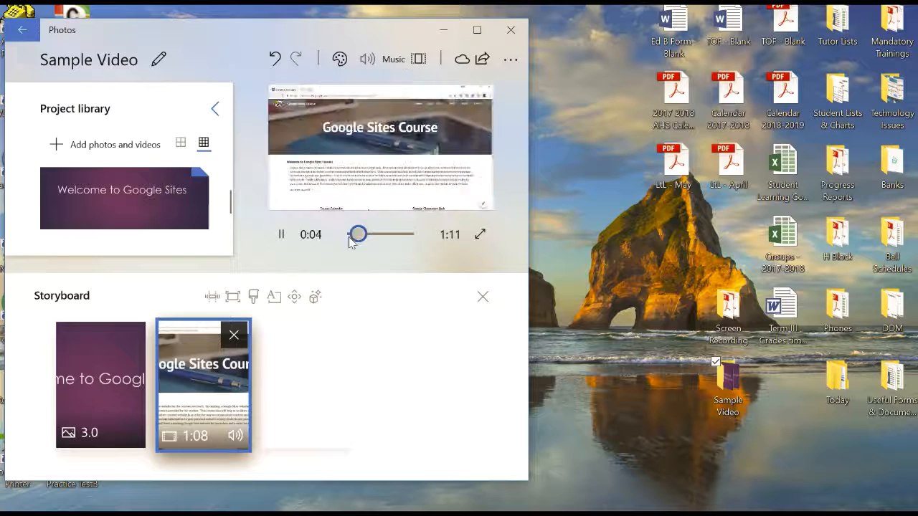
left_click(281, 234)
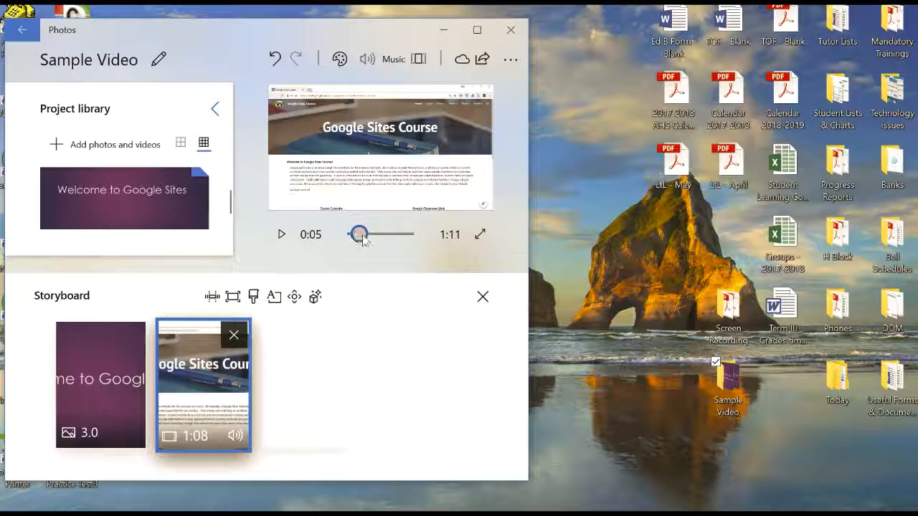
left_click(65, 409)
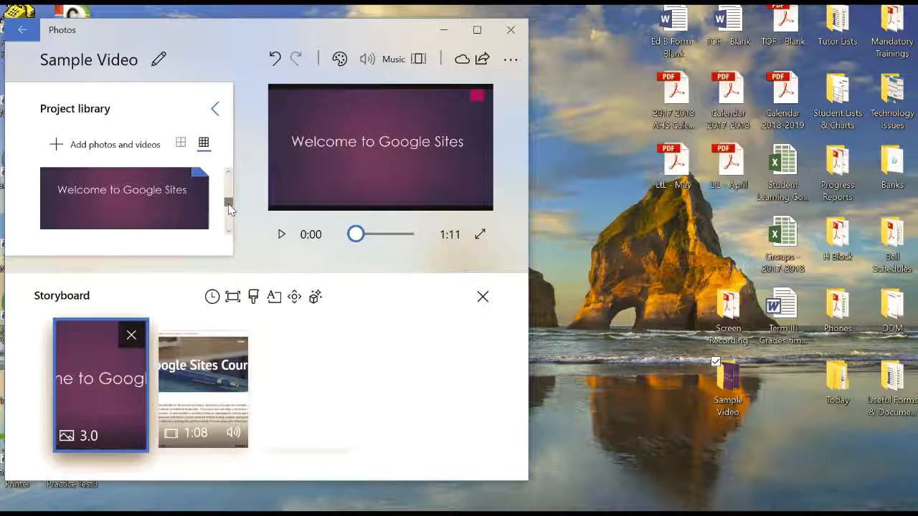
Step: Append the Some More Good Resources slide, the Week 4 clip and the Thanks for Watching! slide to the storyboard in that order
scroll(230, 208, "down", 2)
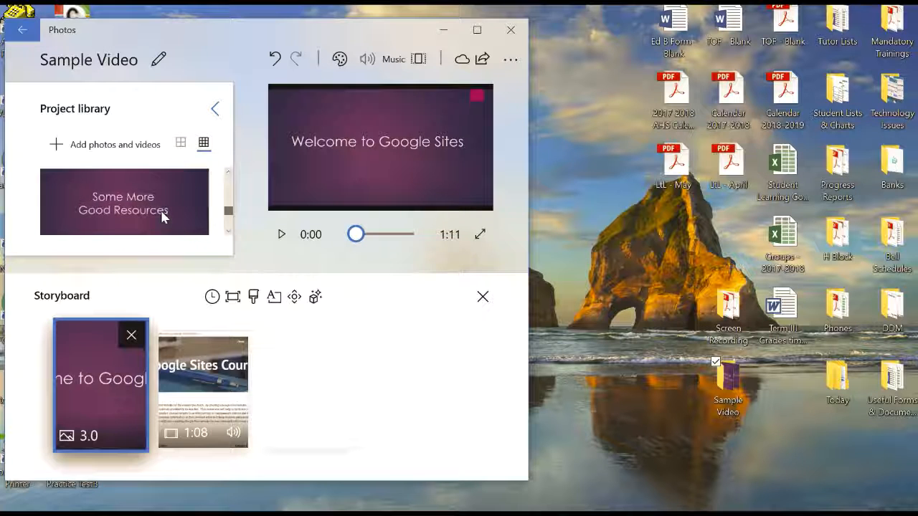
left_click_drag(164, 213, 314, 389)
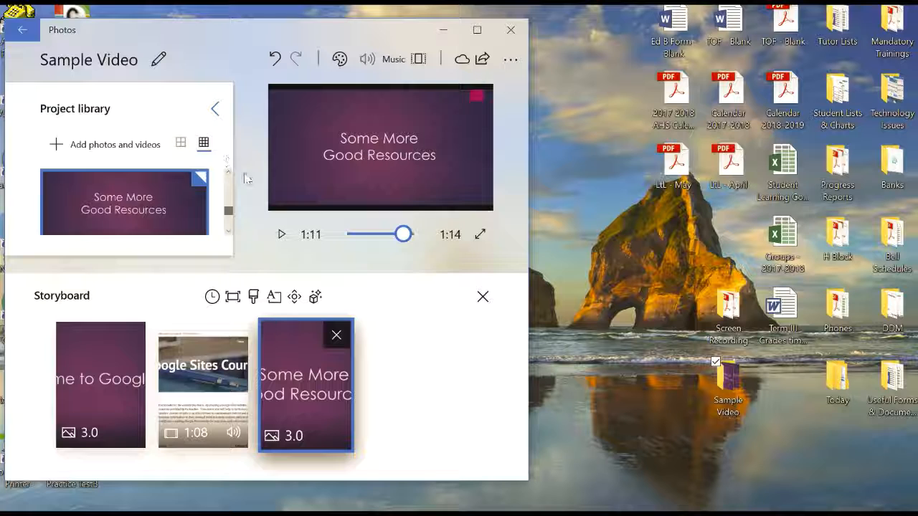
left_click_drag(228, 214, 227, 192)
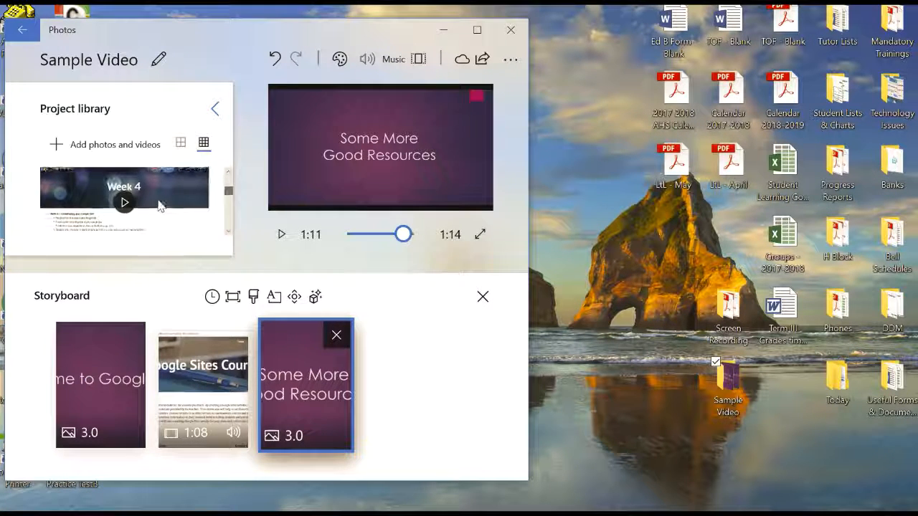
left_click_drag(157, 207, 454, 402)
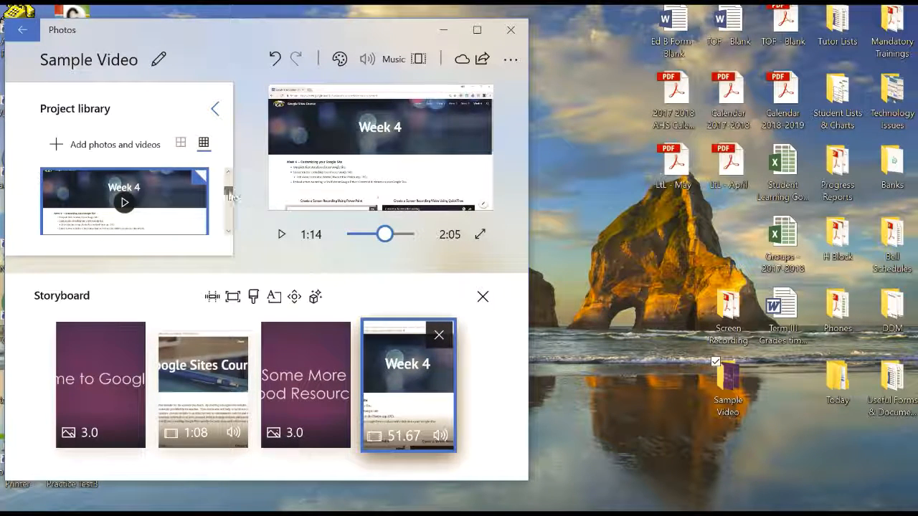
left_click_drag(228, 195, 224, 229)
left_click_drag(140, 201, 492, 399)
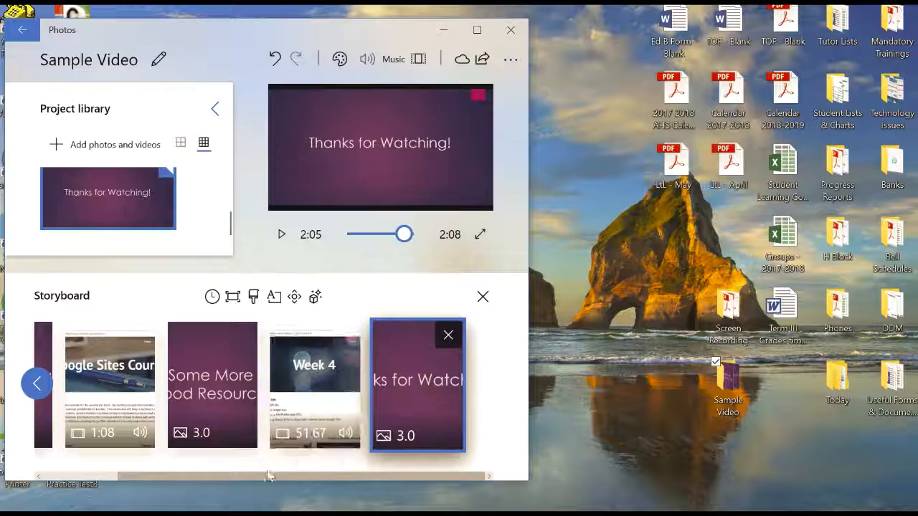
Step: Preview the assembled video from the welcome slide and pause it at about 0:14
left_click_drag(264, 477, 119, 471)
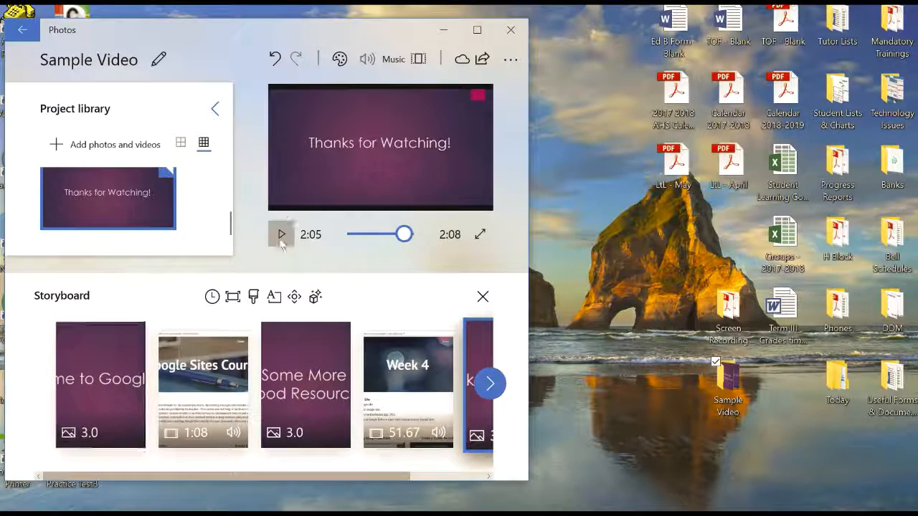
left_click(87, 381)
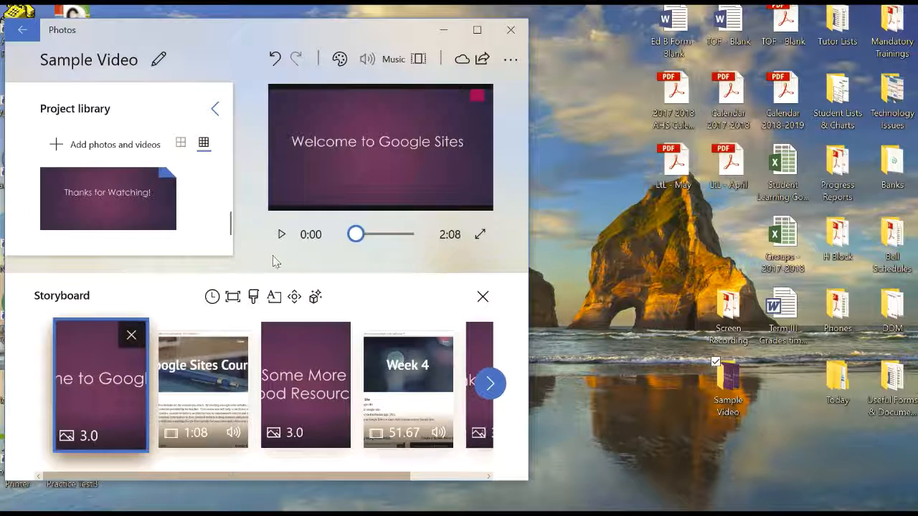
left_click(281, 235)
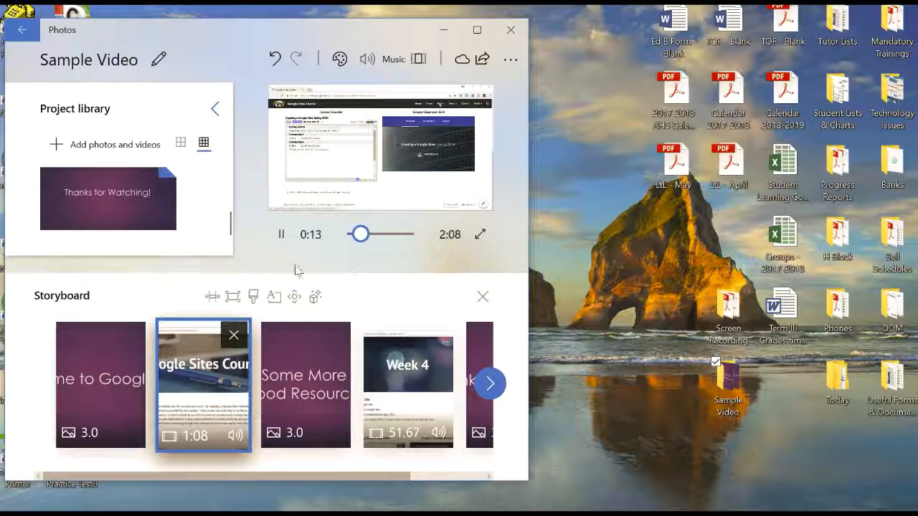
left_click(281, 235)
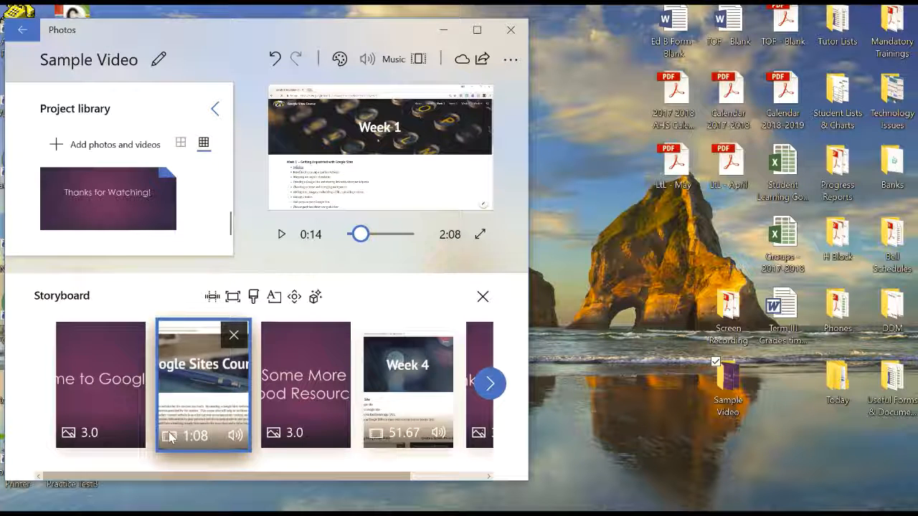
Step: Trim the Google Sites Course clip to start at 0:01 and end at 1:04
left_click(212, 296)
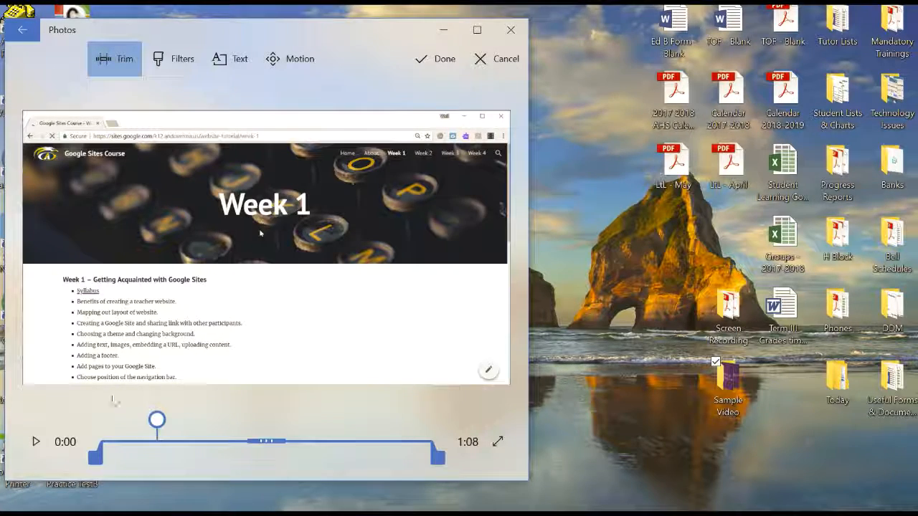
mouse_move(98, 459)
left_mouse_down()
mouse_move(149, 459)
mouse_move(95, 459)
left_mouse_up()
mouse_move(440, 465)
left_mouse_down()
mouse_move(406, 456)
mouse_move(446, 460)
left_mouse_up()
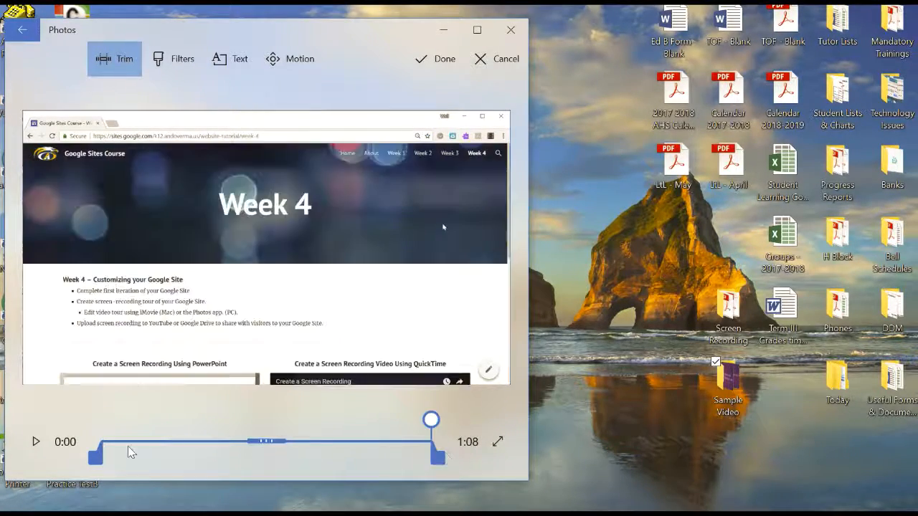
left_click_drag(98, 460, 102, 457)
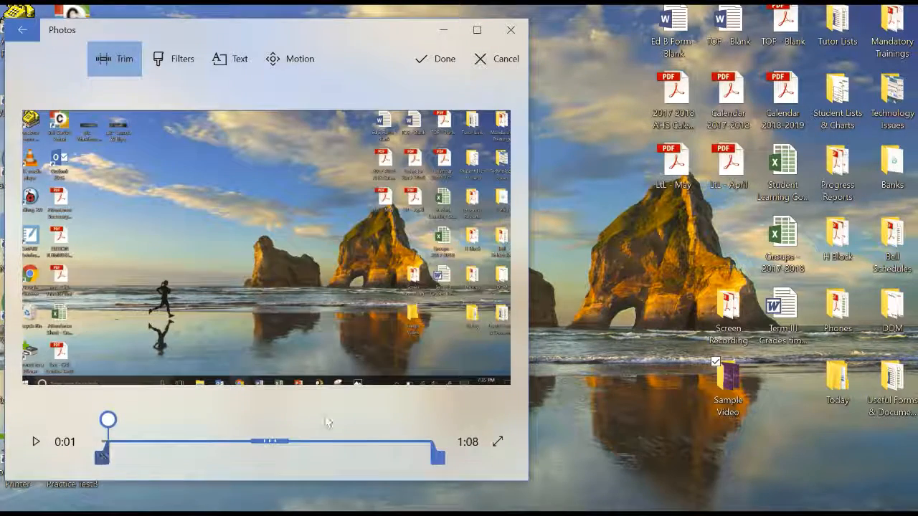
left_click_drag(439, 462, 422, 461)
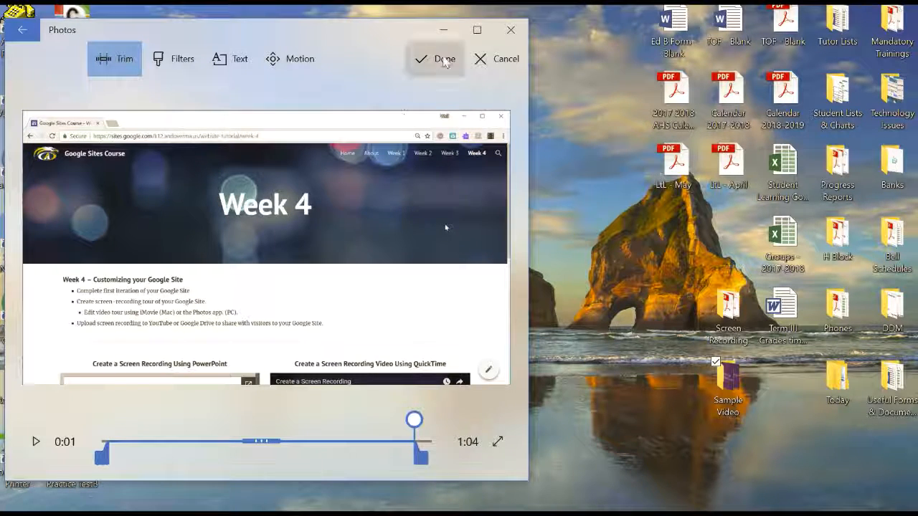
left_click(445, 60)
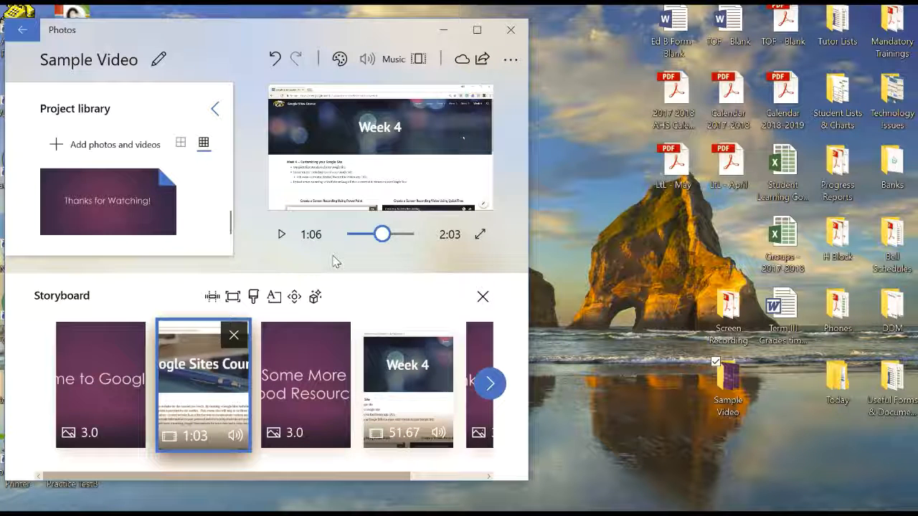
Step: Browse the recommended background music and apply Anodized, with syncing the video to the music's beat turned off
left_click(393, 60)
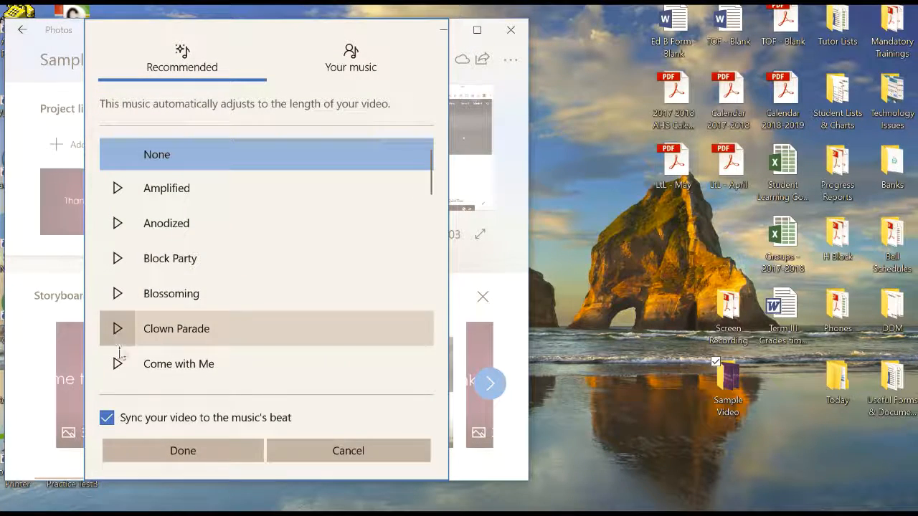
scroll(242, 246, "down", 6)
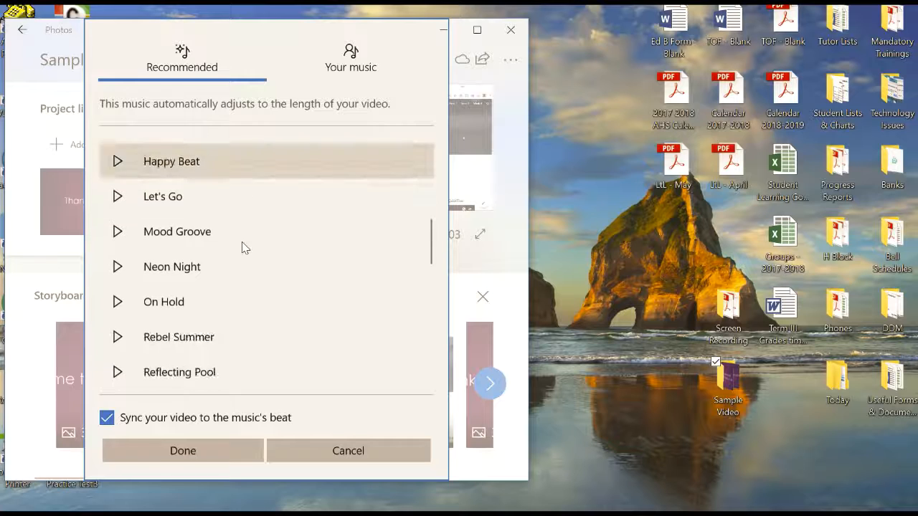
scroll(242, 248, "down", 3)
scroll(242, 247, "up", 6)
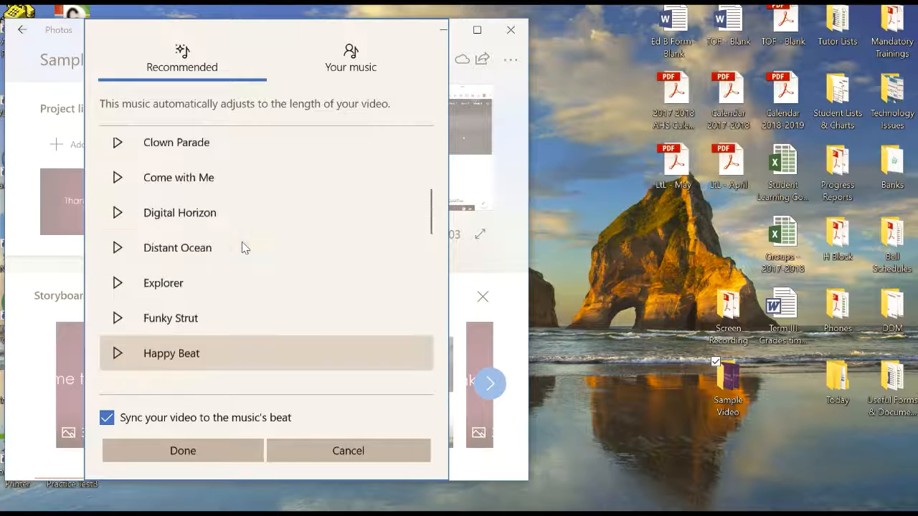
scroll(241, 248, "up", 3)
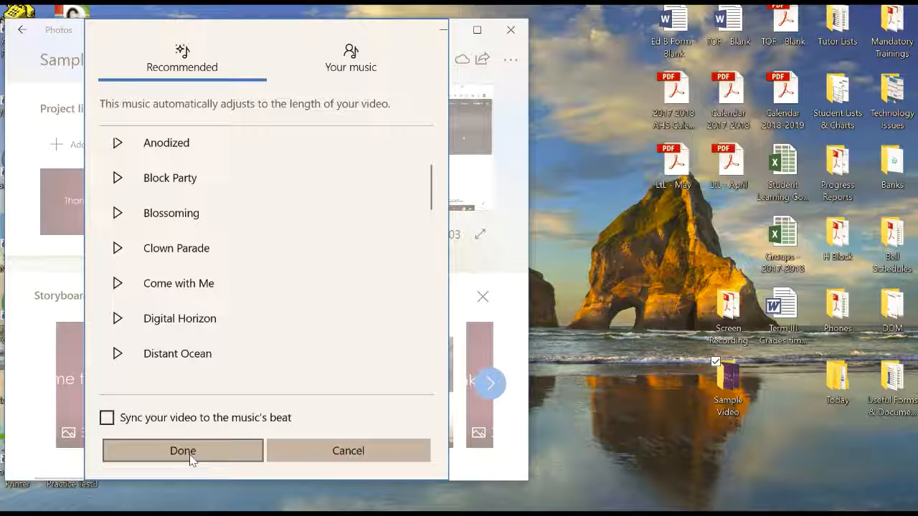
left_click(169, 148)
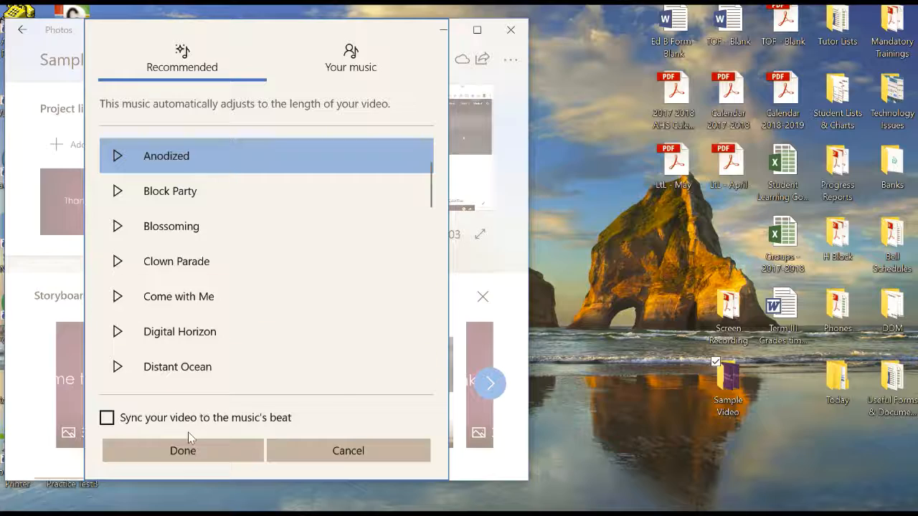
left_click(183, 457)
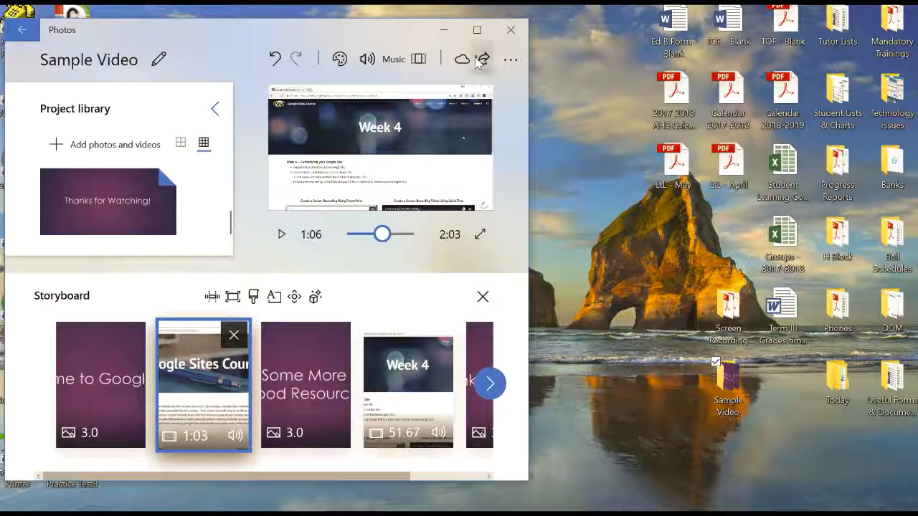
Step: Check the file size options for exporting or sharing, close them without choosing one and look over the end of the storyboard
mouse_move(403, 387)
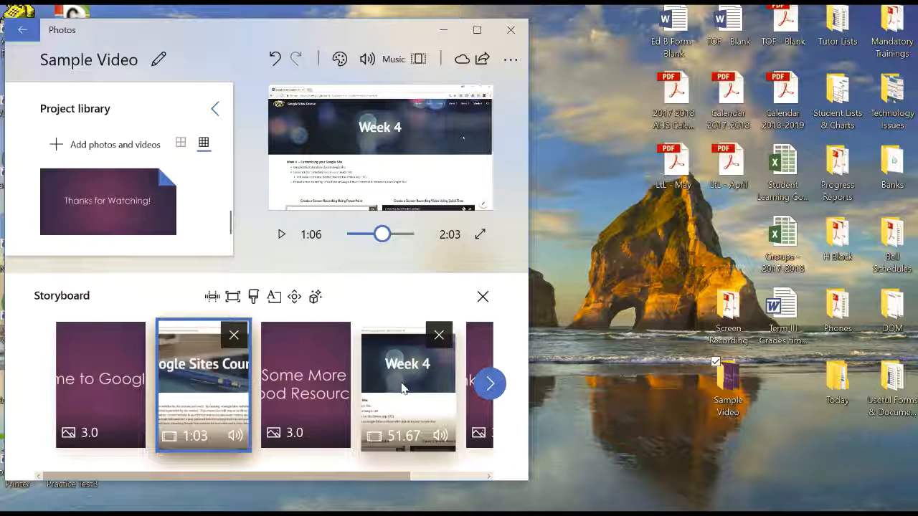
scroll(402, 388, "right", 1)
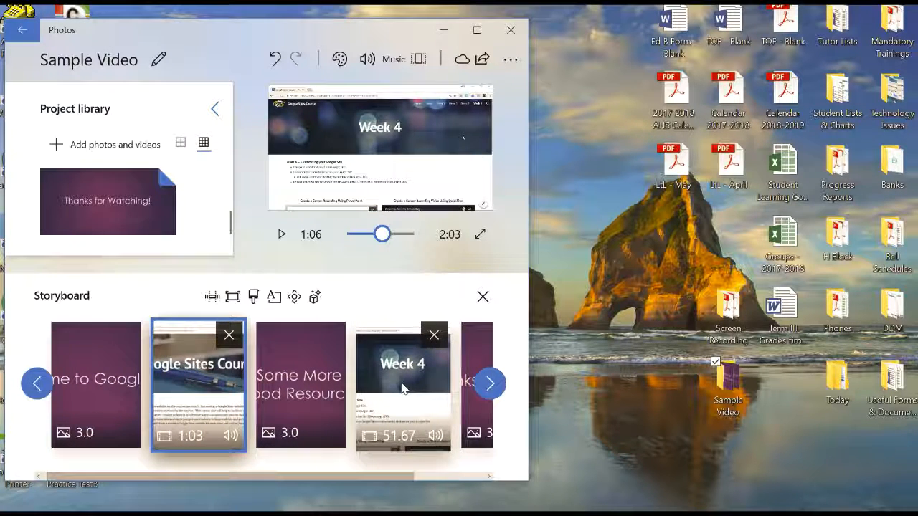
left_click(485, 63)
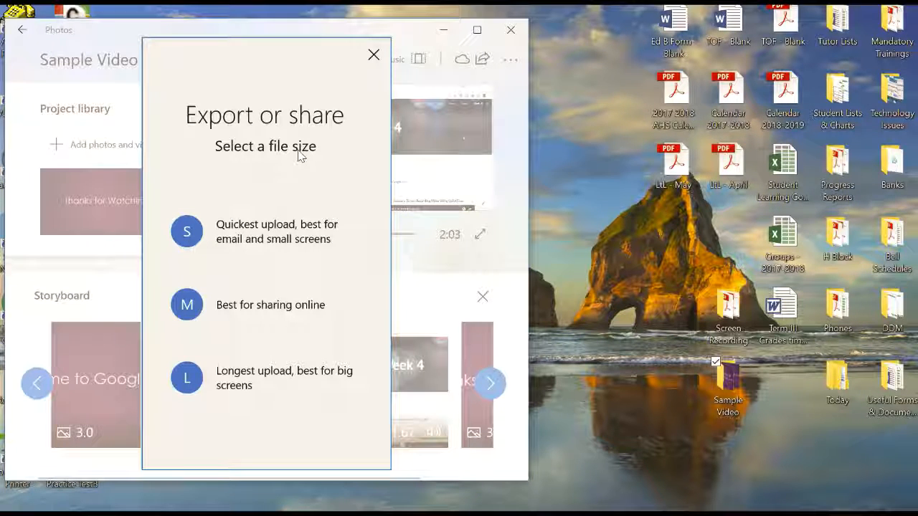
left_click(373, 55)
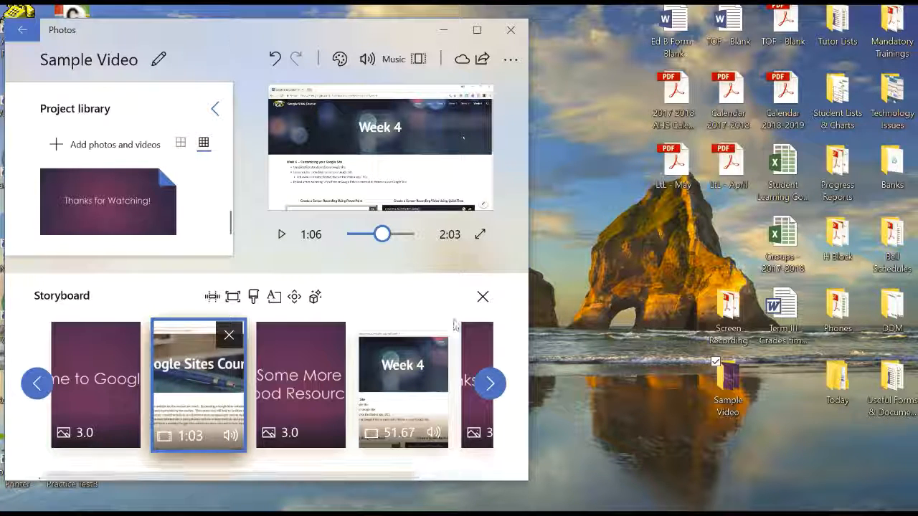
left_click(490, 383)
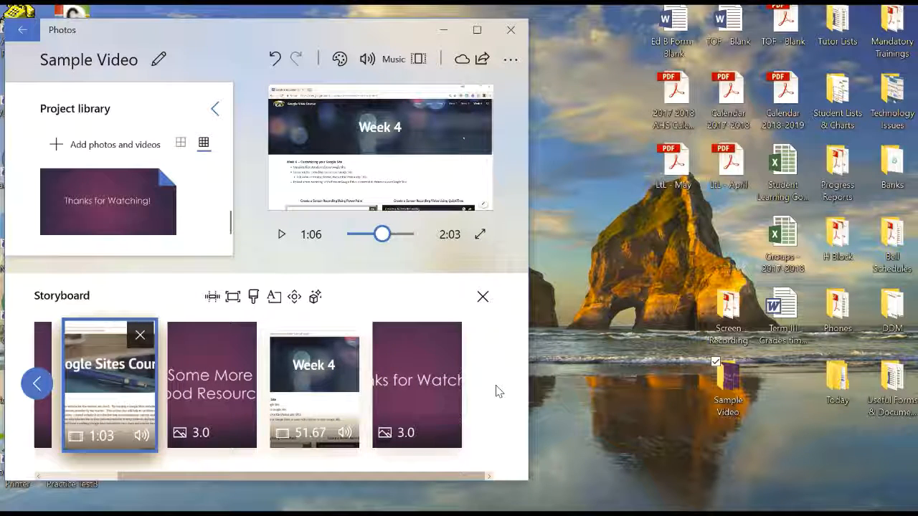